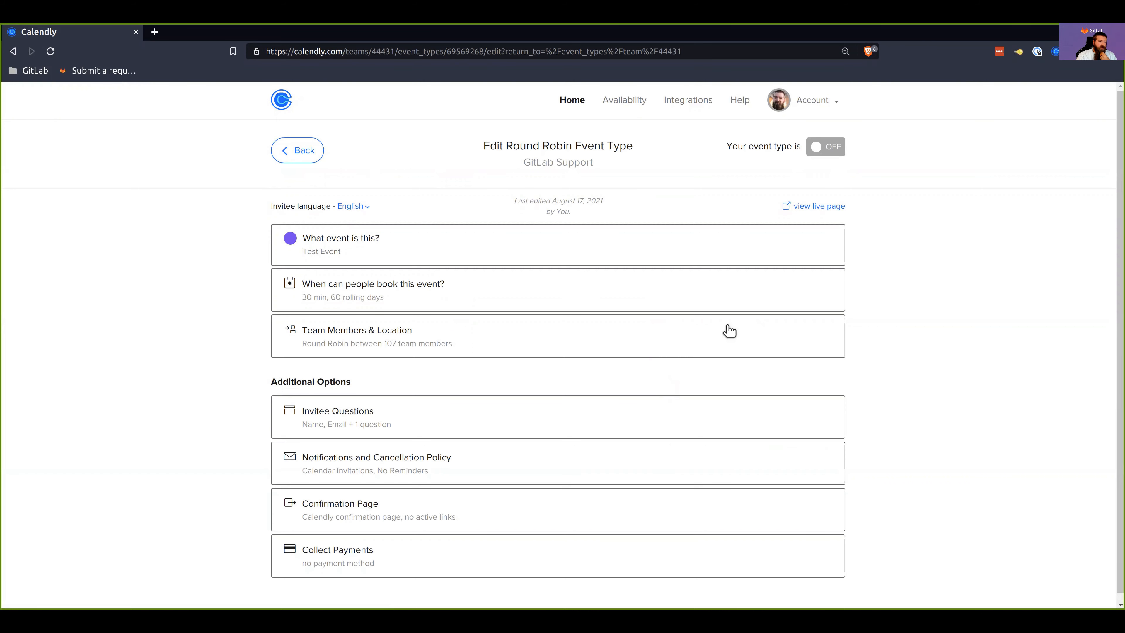
Step: Review the event's name, description, link and color settings, and save the section without edits
click(560, 241)
scroll(633, 420, down, 2)
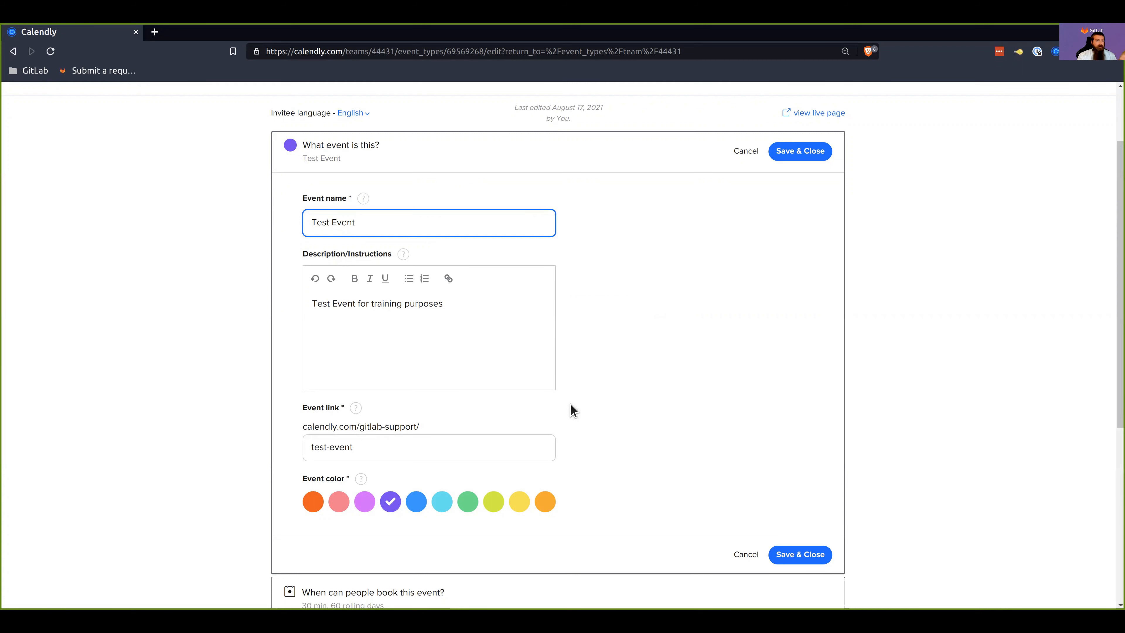
click(793, 159)
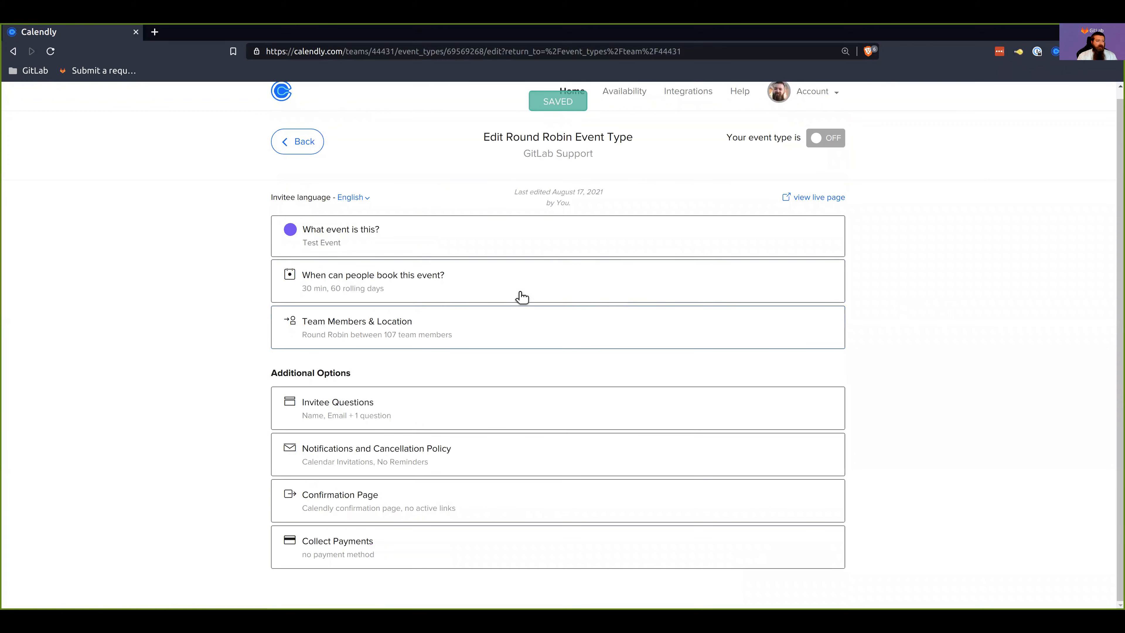
Step: Open the settings for when people can book the event and check the availability calendar's time zone
drag(433, 284, 485, 296)
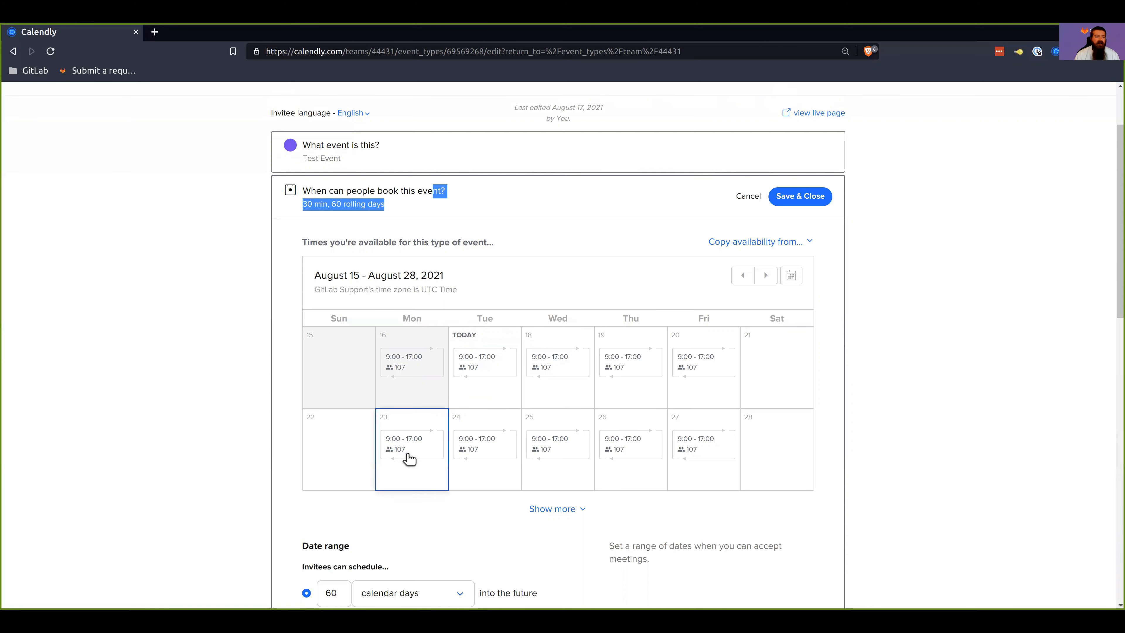
drag(402, 289, 506, 287)
click(507, 287)
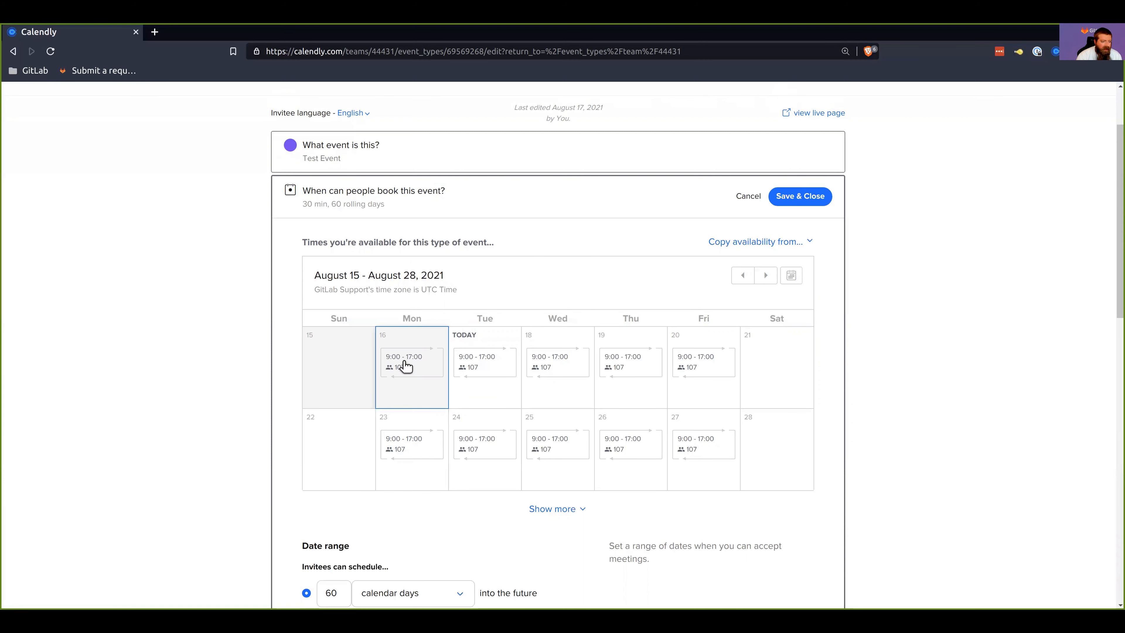
Step: In the August 23 availability, clear all team members from the interval and select only the first three listed
click(418, 444)
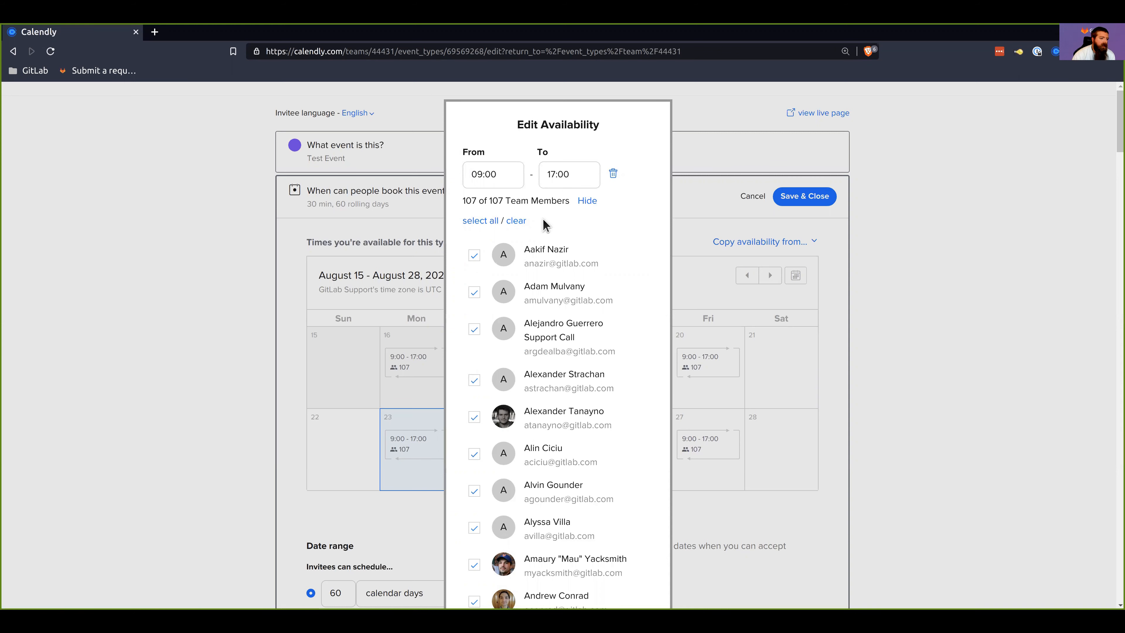
click(517, 221)
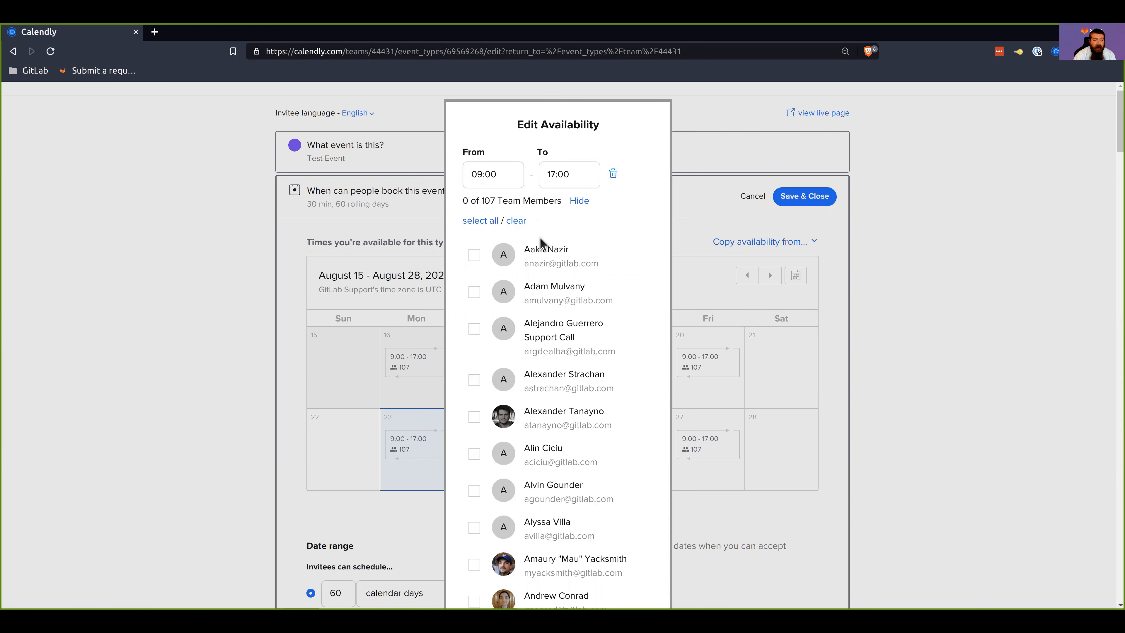
click(476, 255)
click(475, 292)
click(476, 295)
click(476, 329)
click(475, 293)
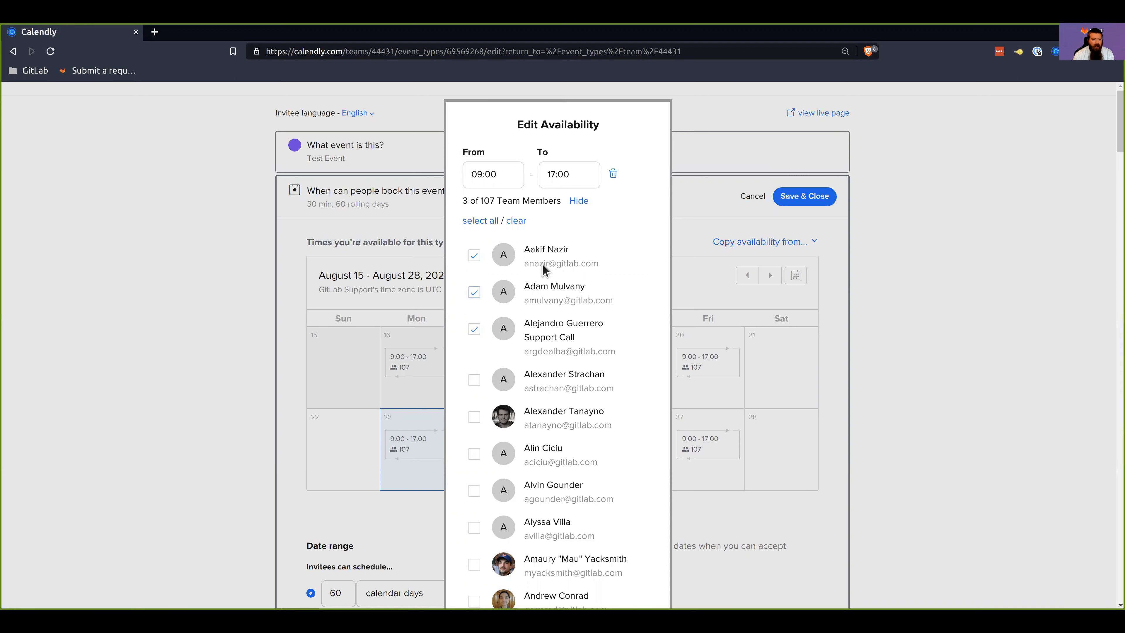
Step: Try applying the availability to specific dates, including August 24, 26, 30 and September 1, and cancel the edit
scroll(565, 354, down, 20)
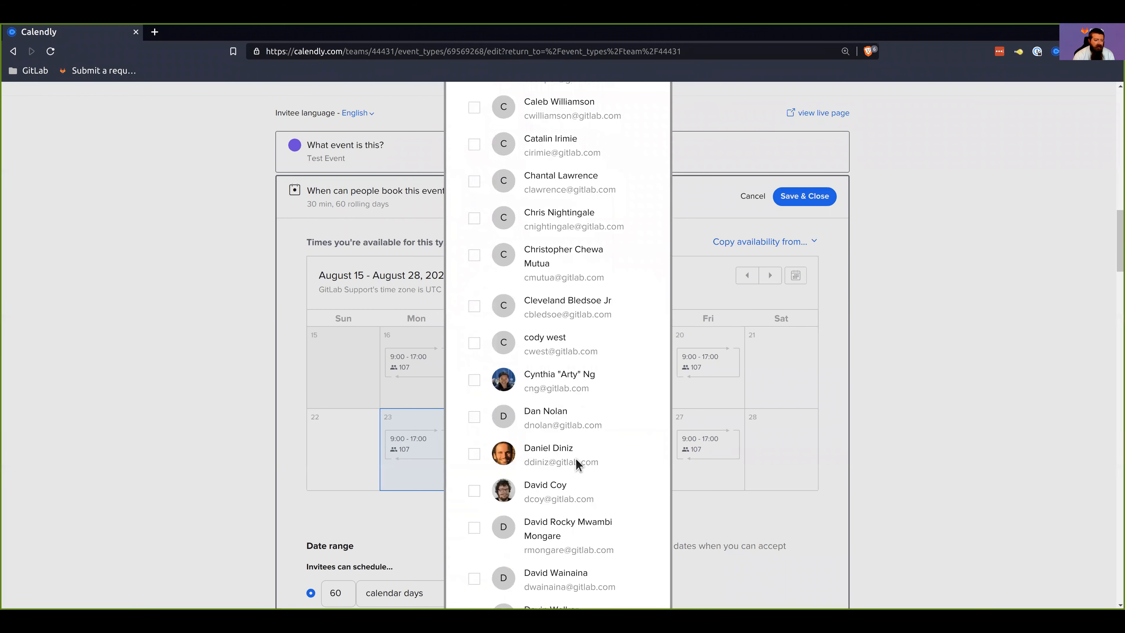
scroll(567, 488, down, 20)
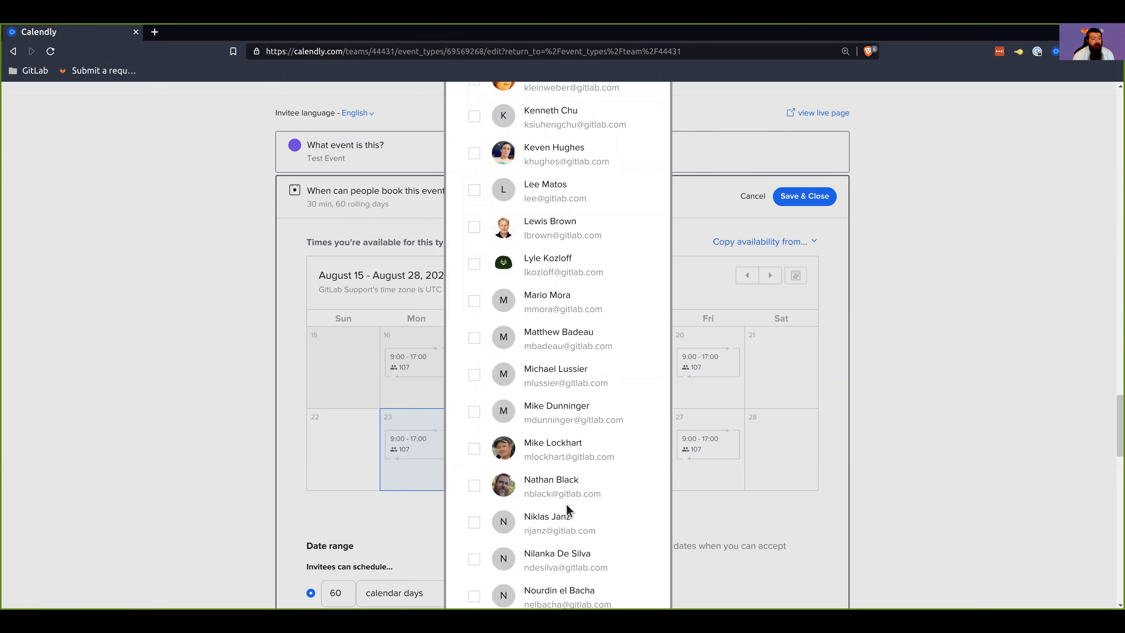
scroll(568, 503, down, 15)
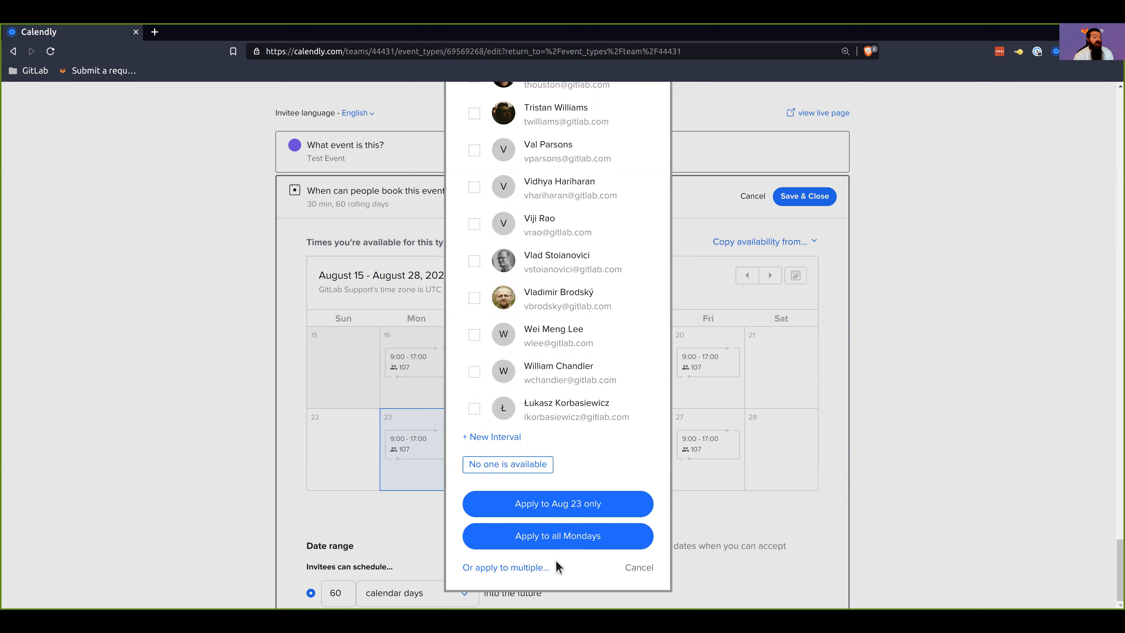
click(526, 568)
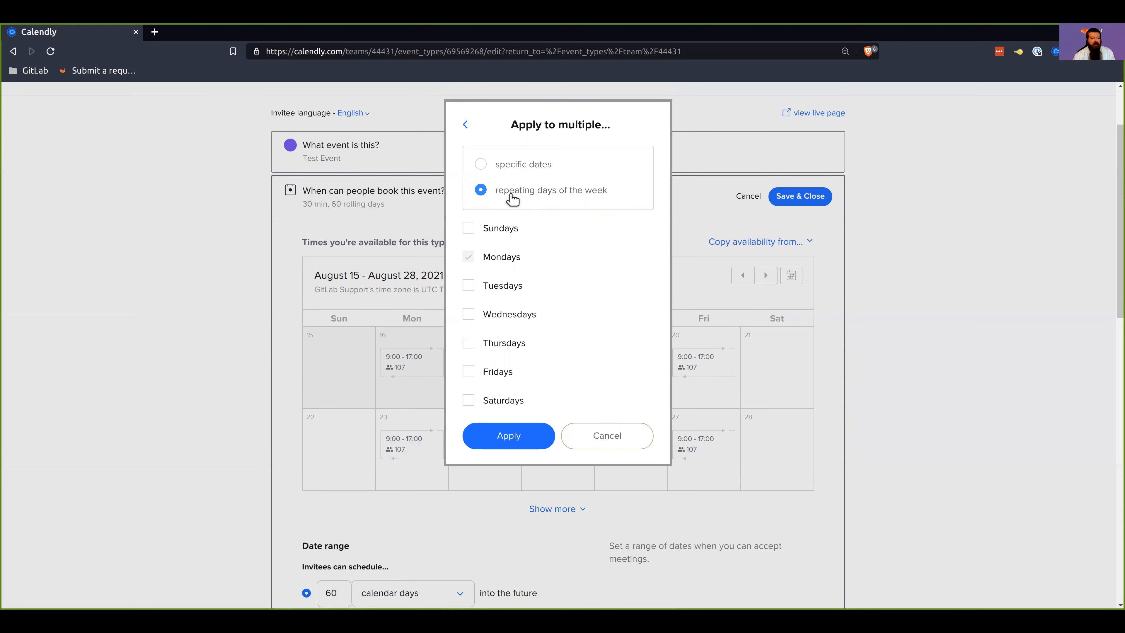
click(512, 164)
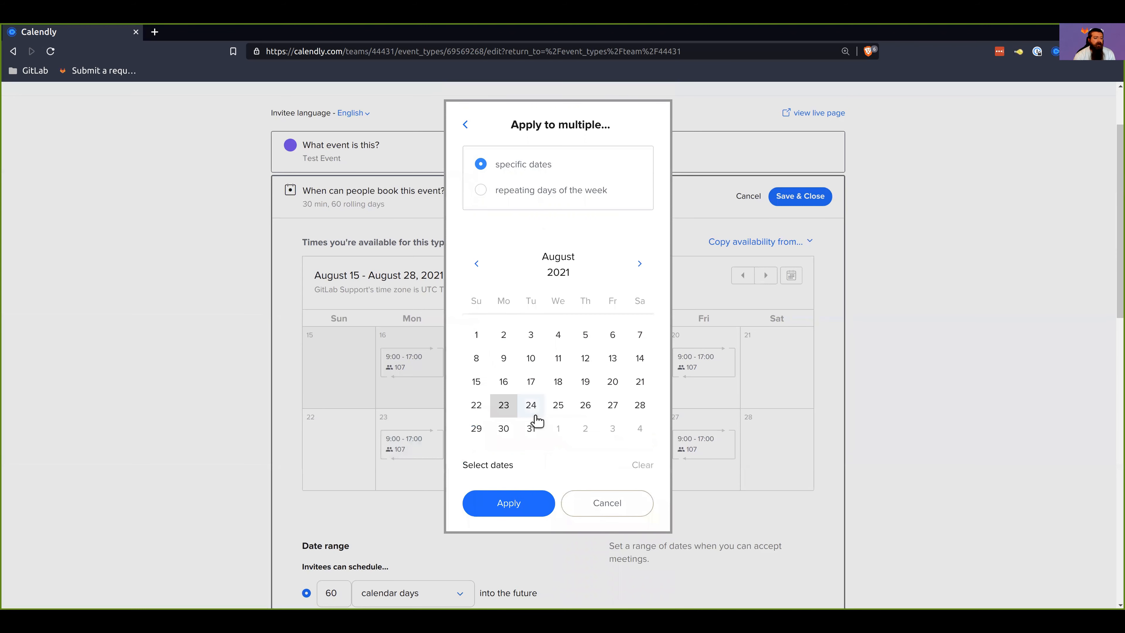
click(530, 405)
click(585, 405)
click(531, 427)
click(503, 428)
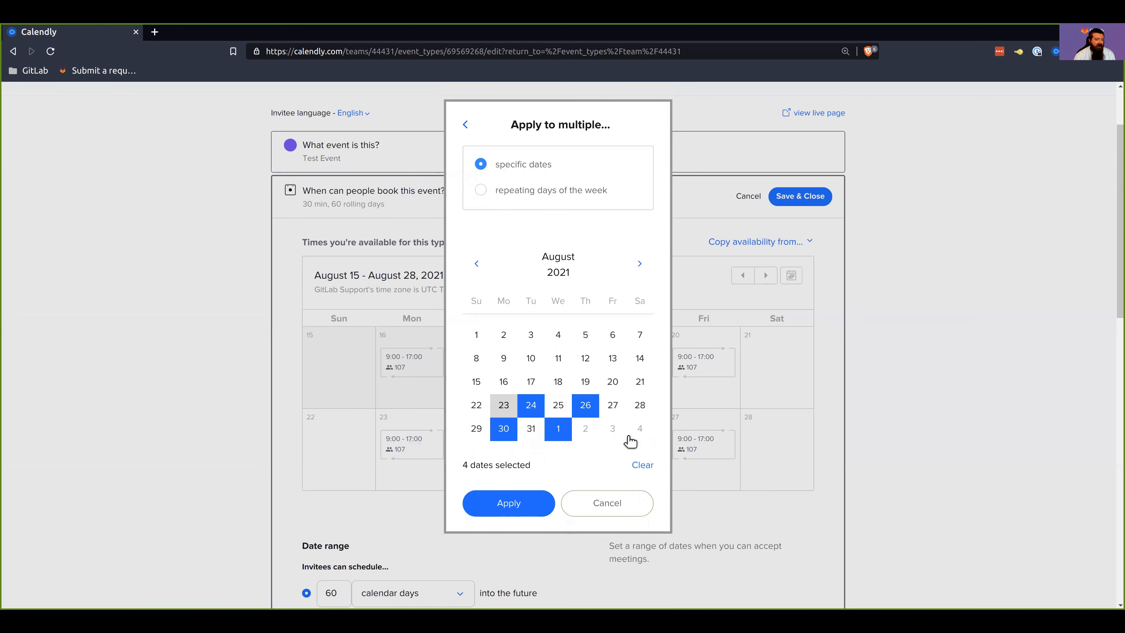
click(639, 428)
click(591, 507)
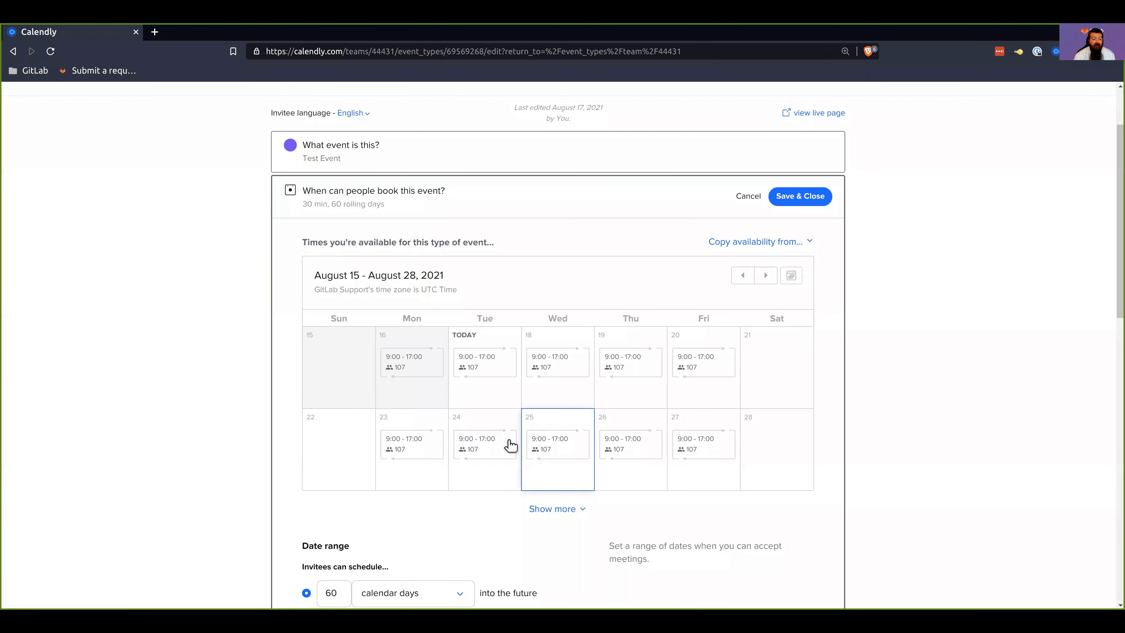
Step: Add a 00:00 to 08:00 interval to the August 23 availability and delete the 09:00 to 17:00 interval
click(427, 452)
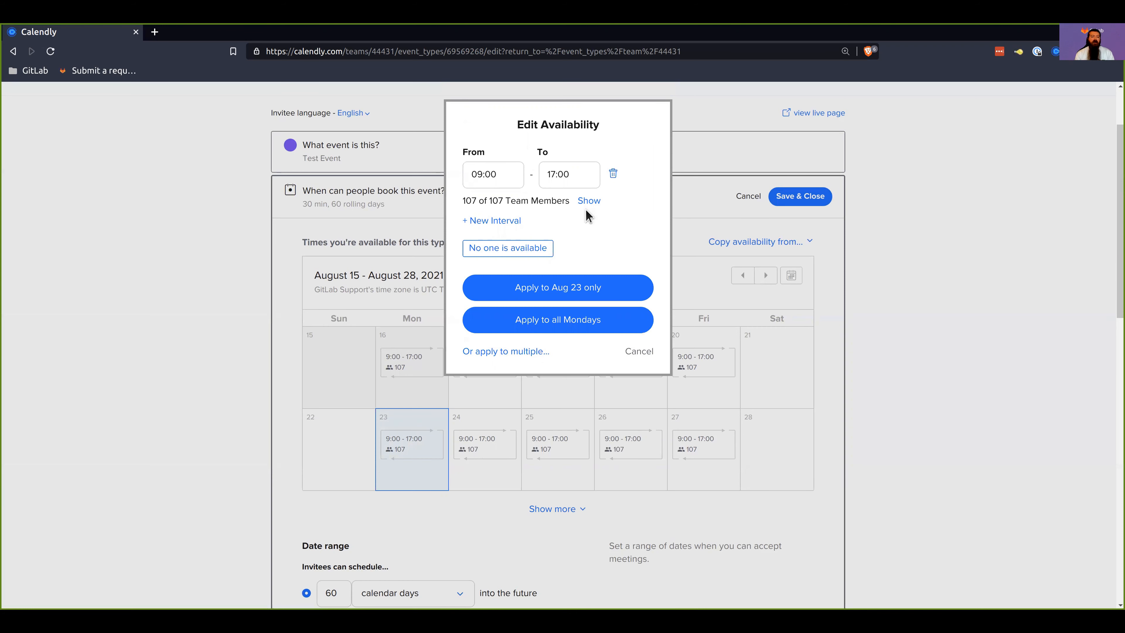
click(509, 221)
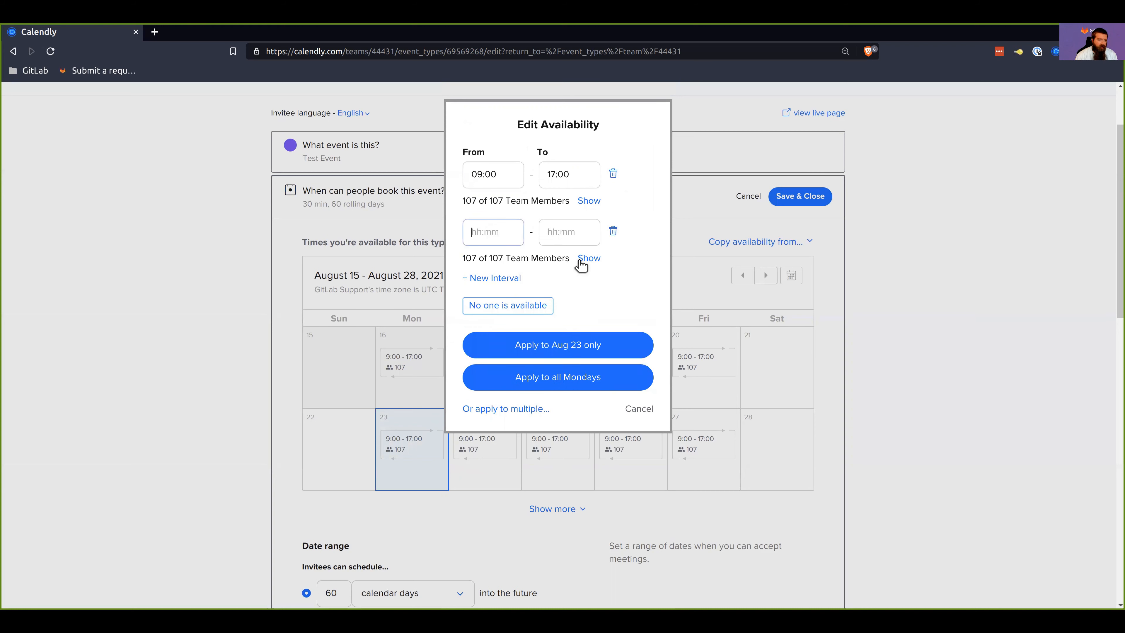
text(00:00)
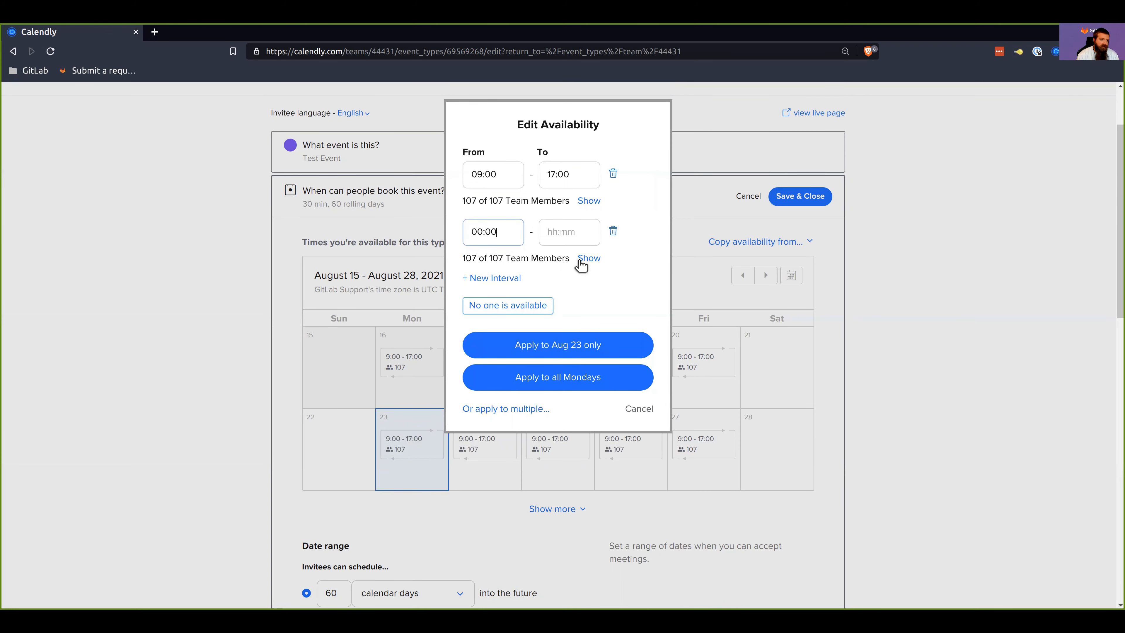
key(Tab)
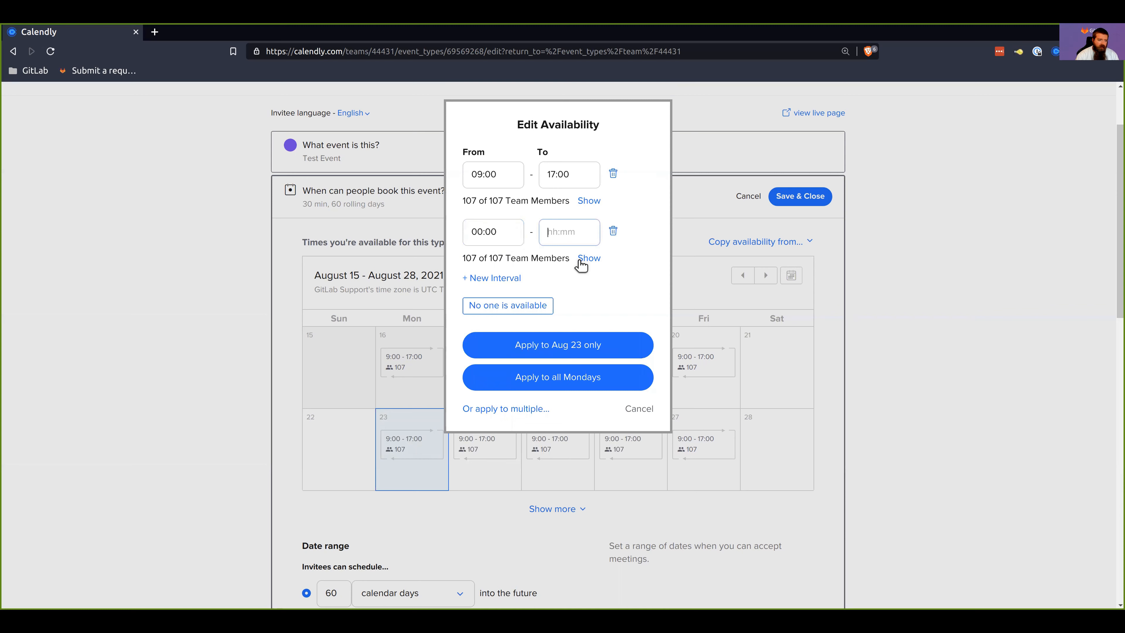
text(08:00)
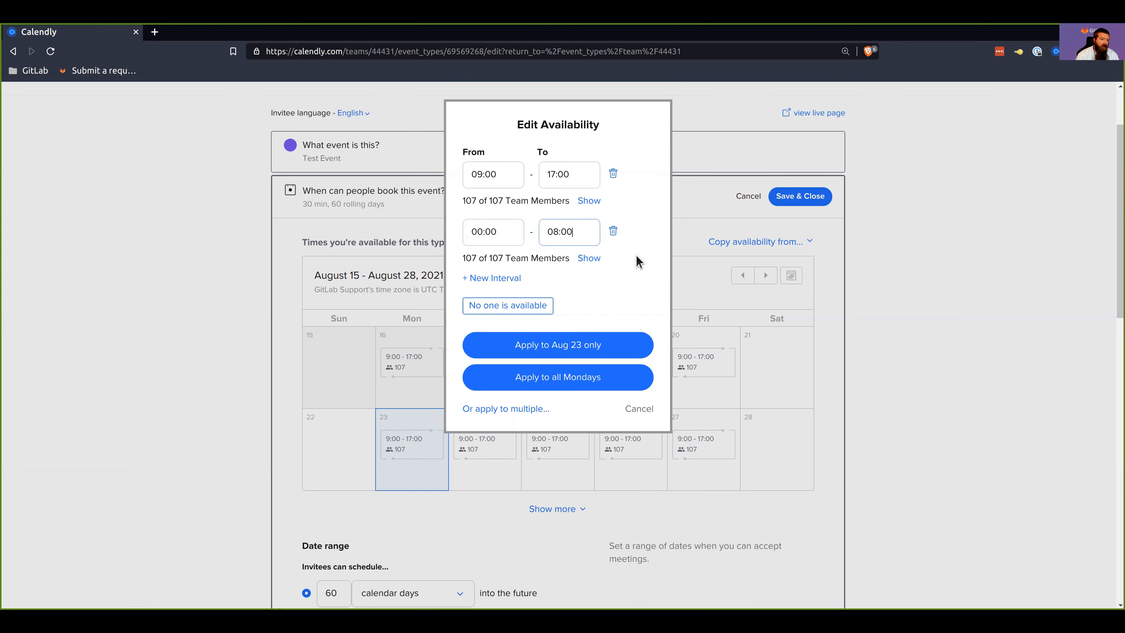
click(642, 265)
click(613, 174)
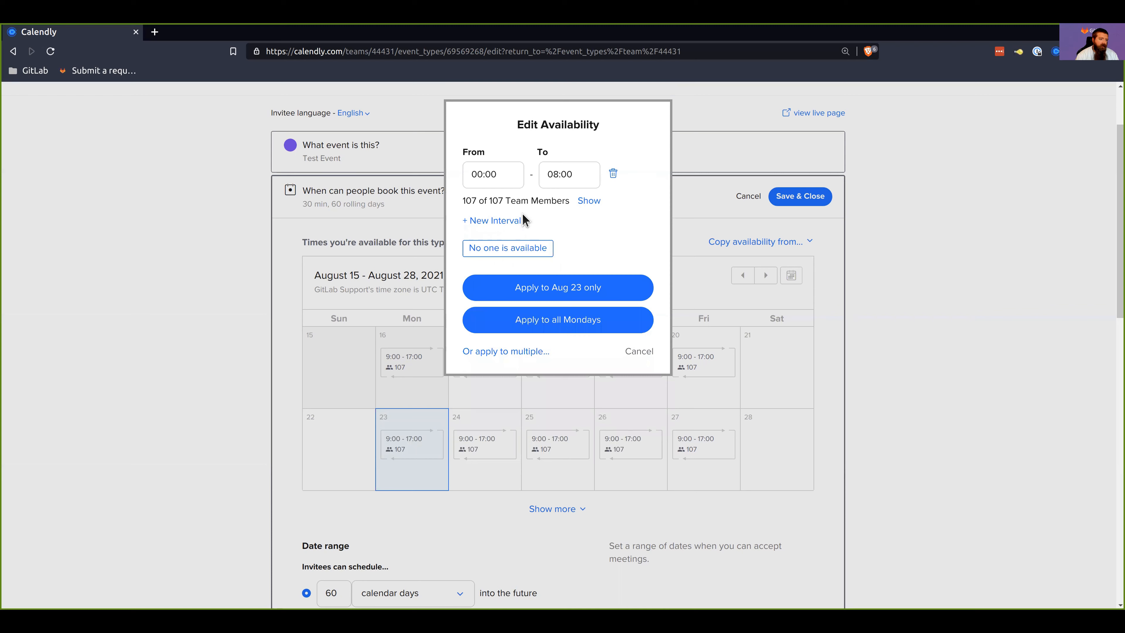
Step: Add a second availability interval from 08:00 to 16:00 for August 23
click(494, 221)
click(495, 235)
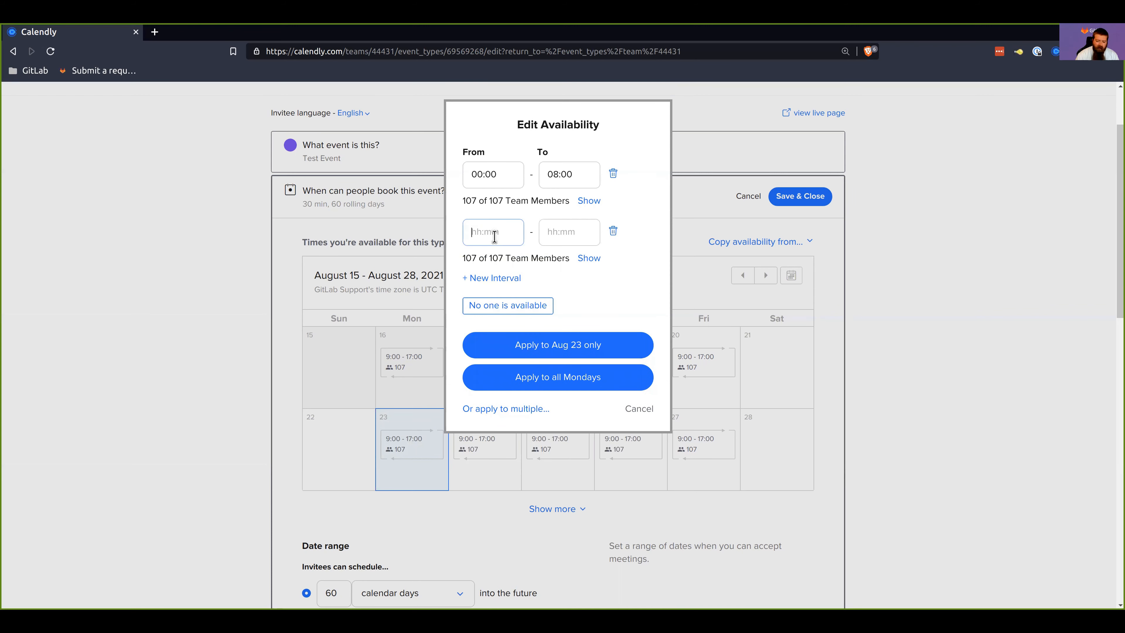
text(08:00)
click(573, 233)
text(16:00)
Step: Add a third availability interval from 16:00 to 00:00 for August 23
click(500, 277)
click(487, 294)
text(16)
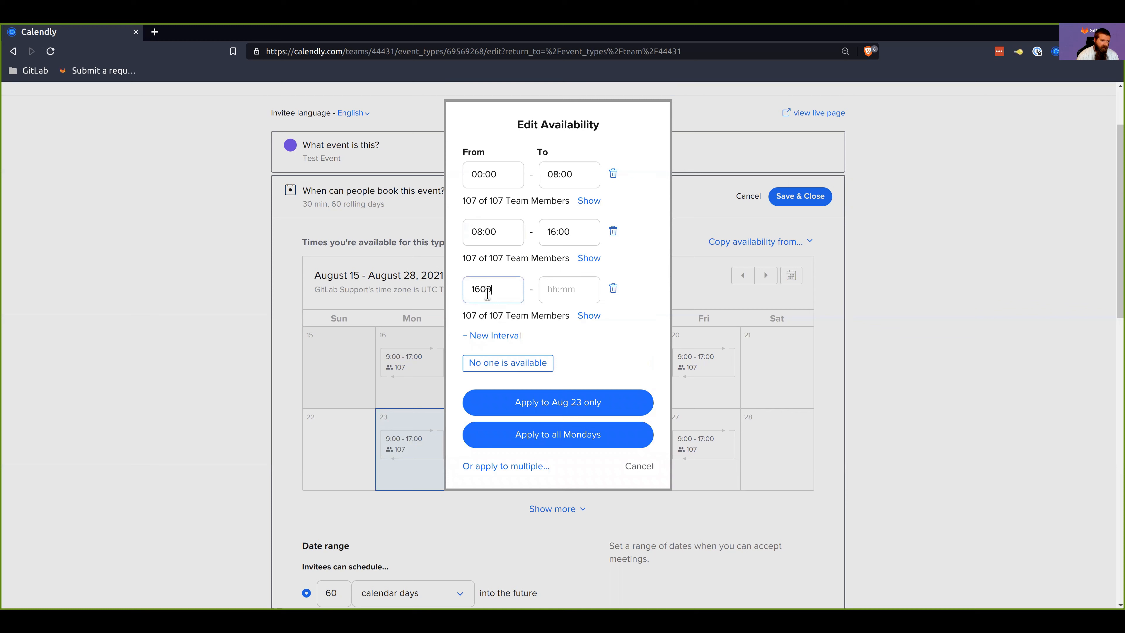
key(BackSpace)
key(BackSpace)
text(:00)
click(562, 290)
text(00:00)
click(640, 344)
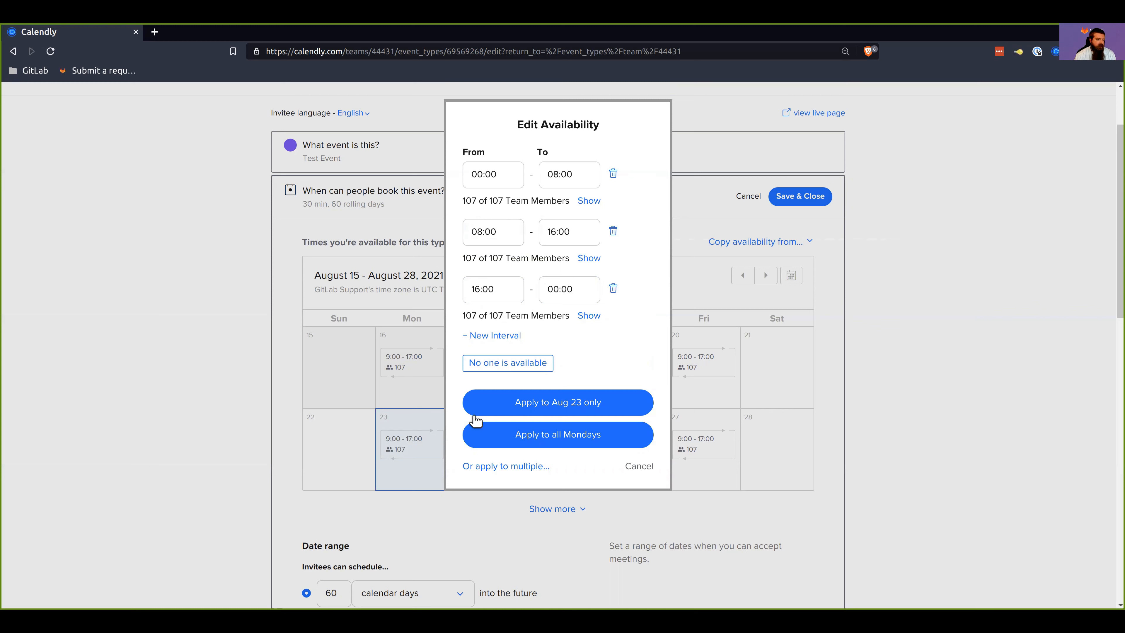
Step: Clear all team members from each of the three availability intervals
click(589, 202)
click(509, 224)
click(574, 201)
click(580, 260)
click(509, 279)
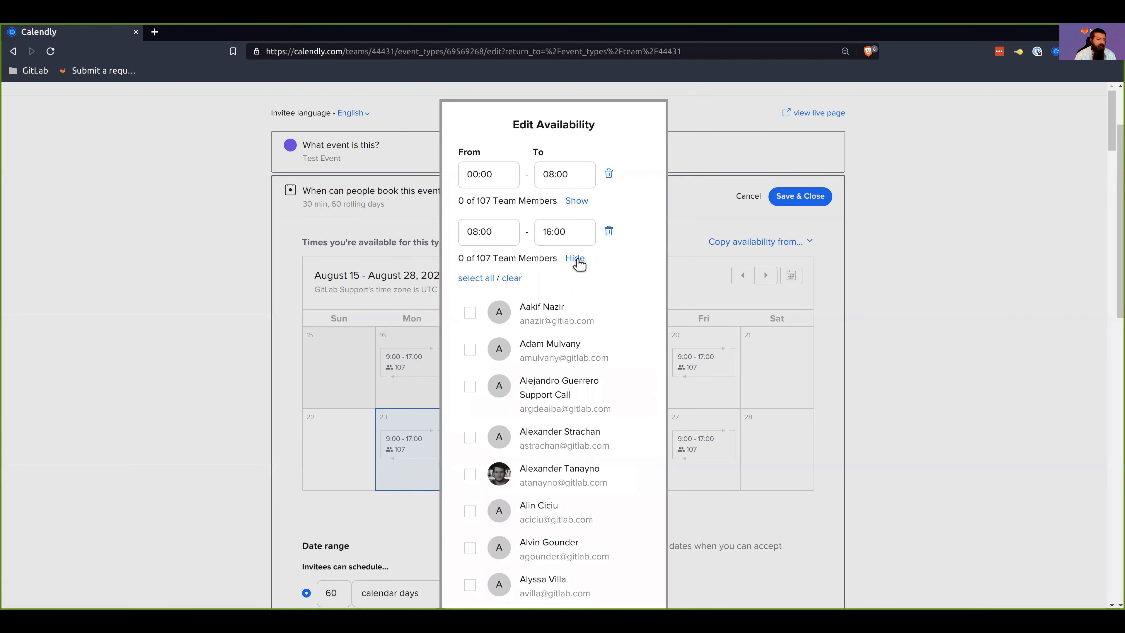
click(575, 259)
click(581, 315)
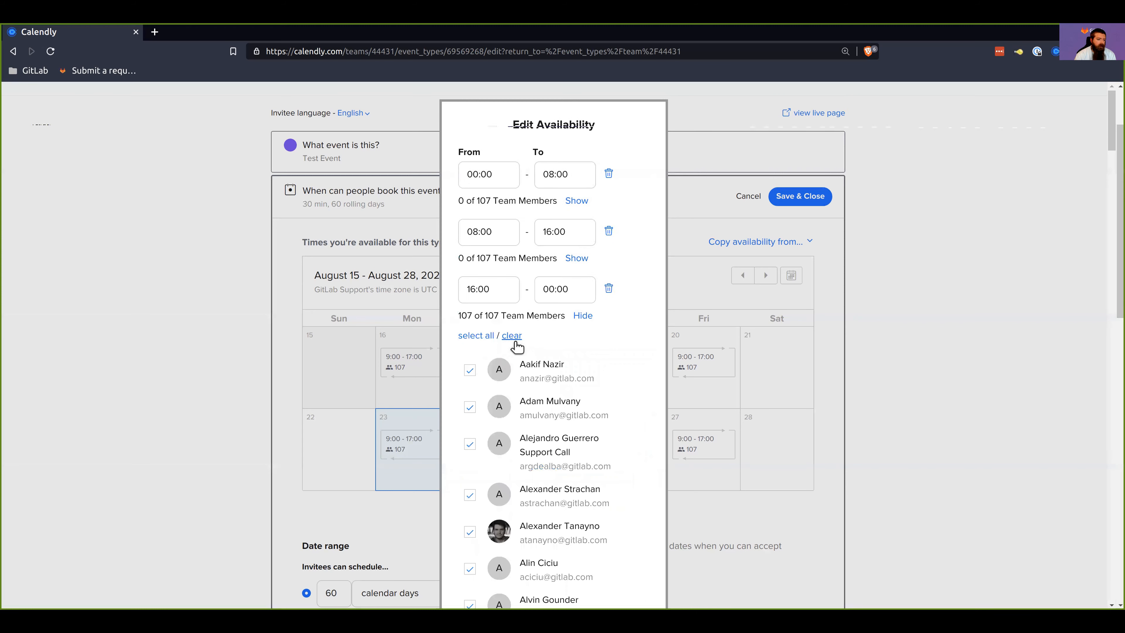
click(514, 338)
click(580, 316)
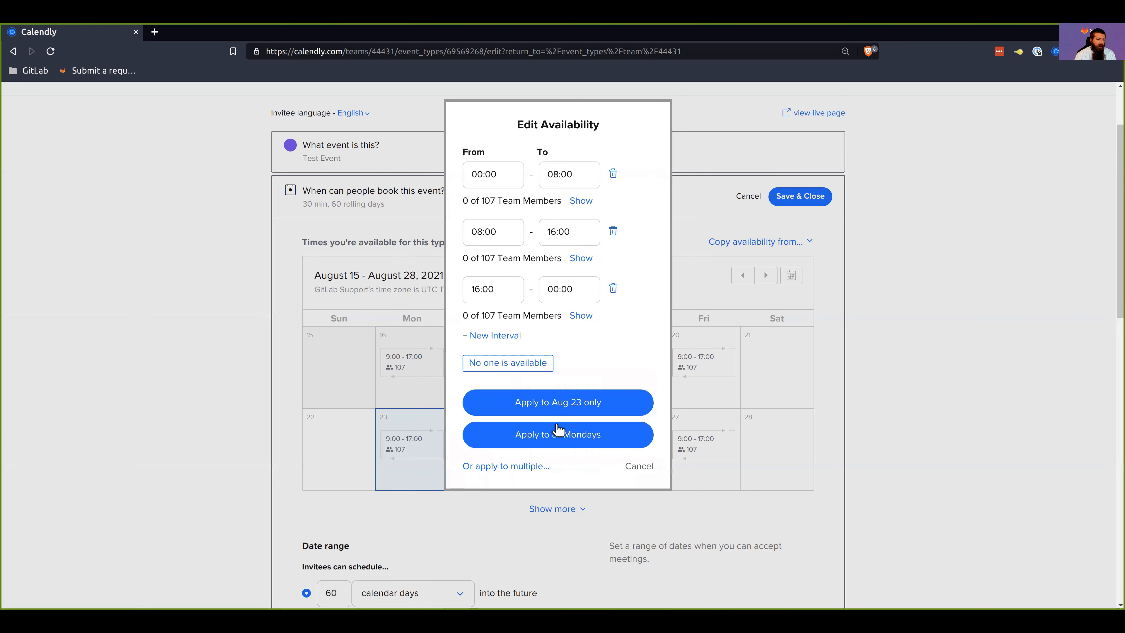
Step: Apply the three intervals to repeating Tuesdays, Wednesdays, Thursdays and Fridays in addition to Mondays
click(516, 466)
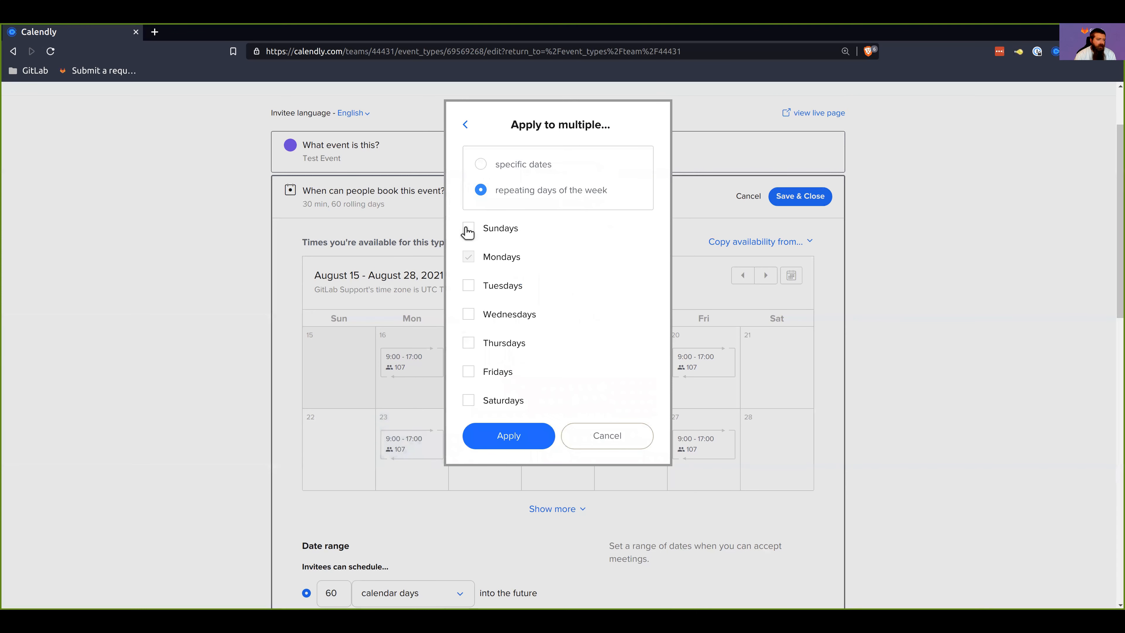
click(468, 285)
click(470, 314)
click(468, 342)
click(468, 371)
click(524, 436)
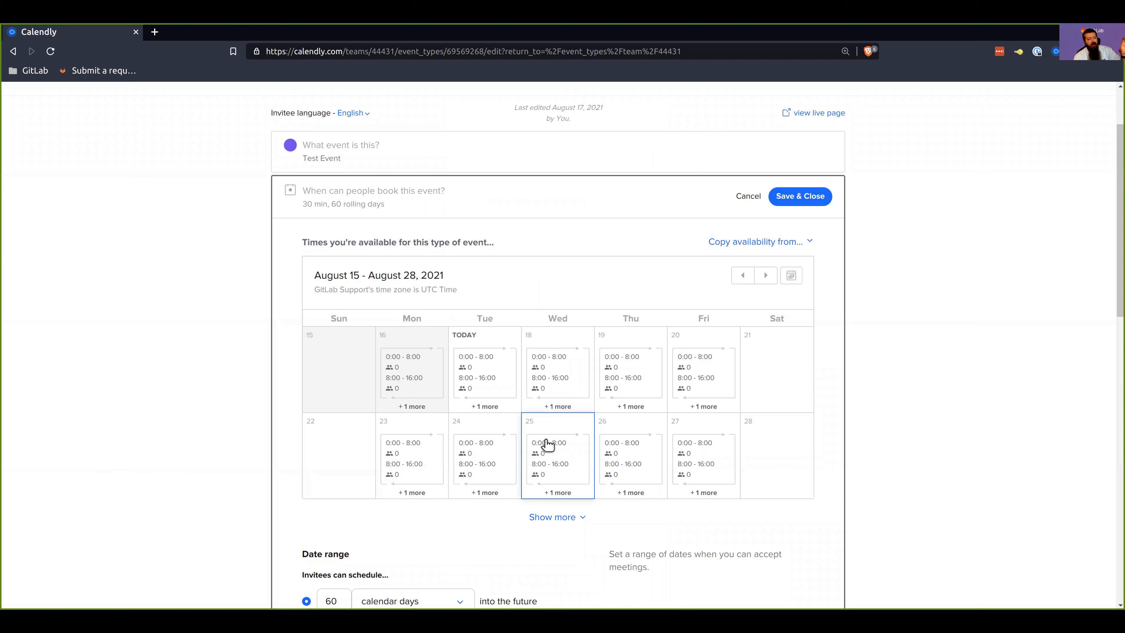
Step: Expand the availability calendar to more weeks and examine the intervals set for August 23
click(571, 518)
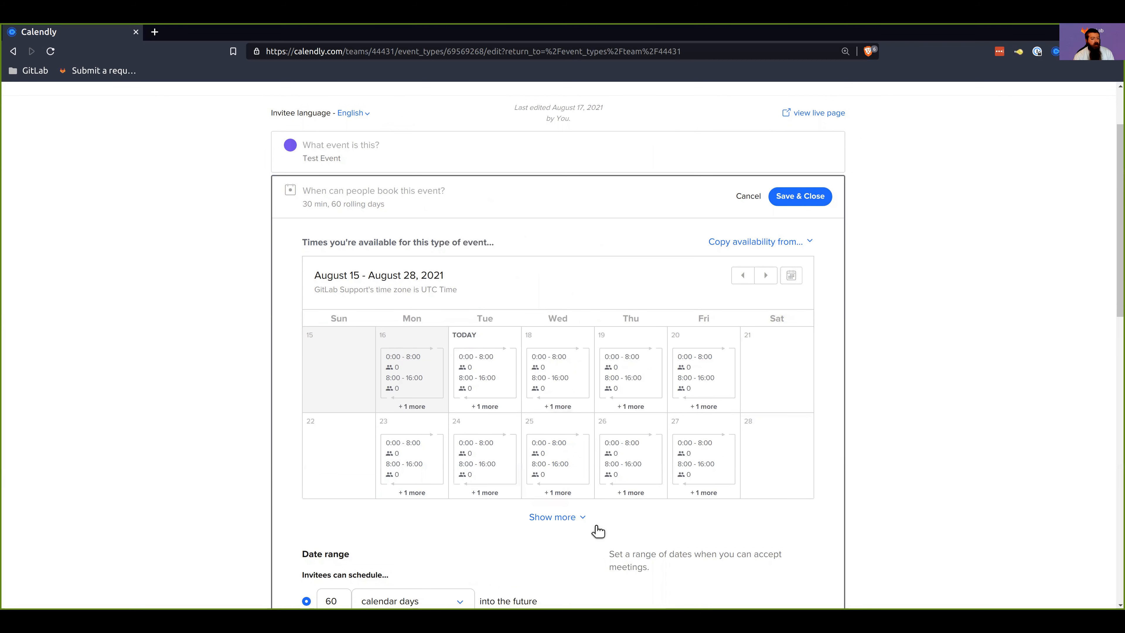
scroll(620, 514, down, 4)
scroll(595, 487, up, 1)
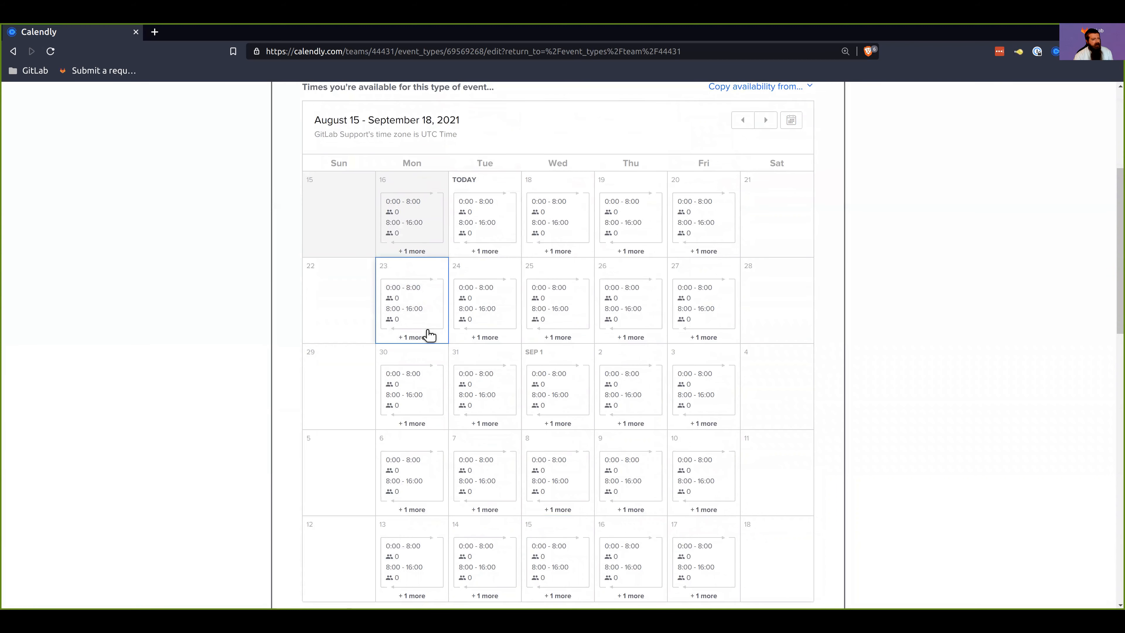
click(418, 345)
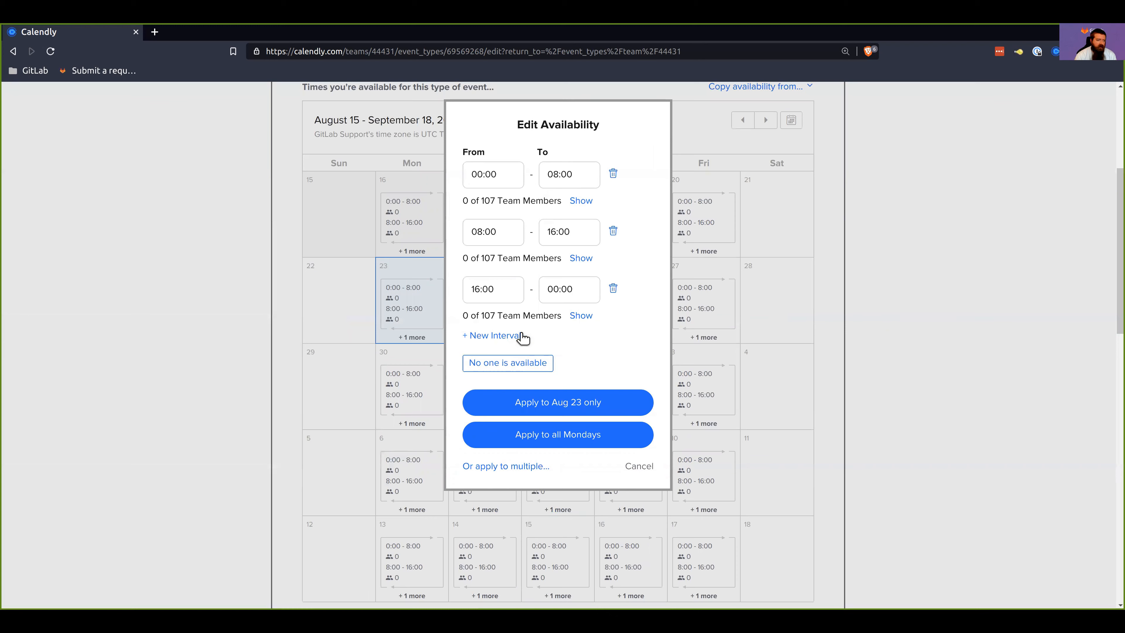
click(639, 467)
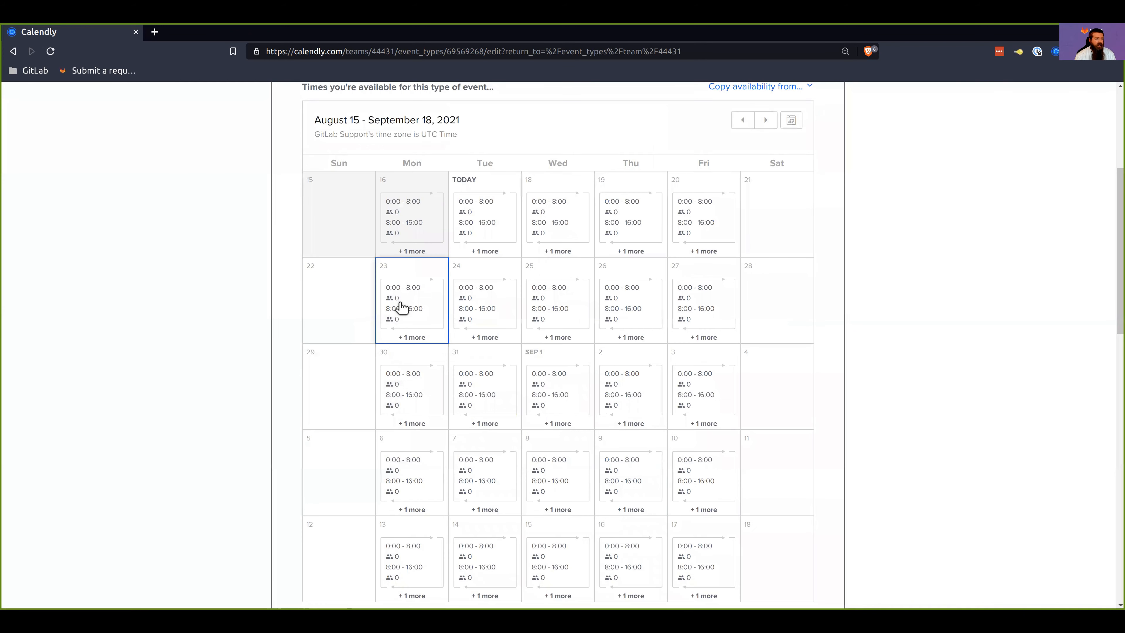
Step: Assign one team member each to the August 23 intervals 00:00–08:00 and 08:00–16:00
click(422, 326)
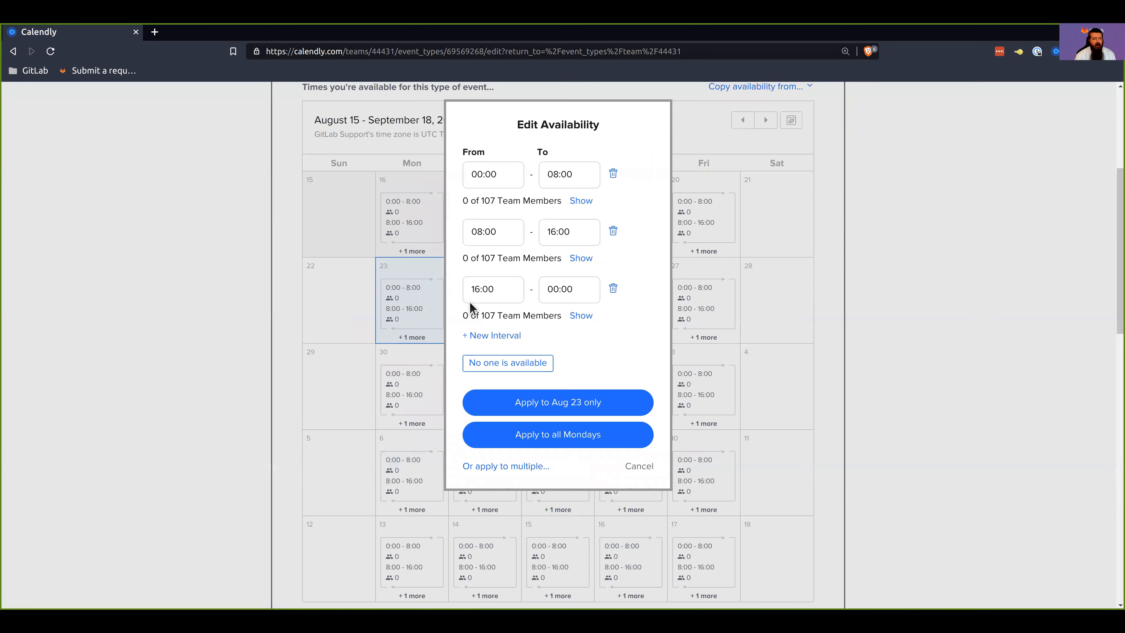
click(577, 201)
click(470, 255)
click(571, 201)
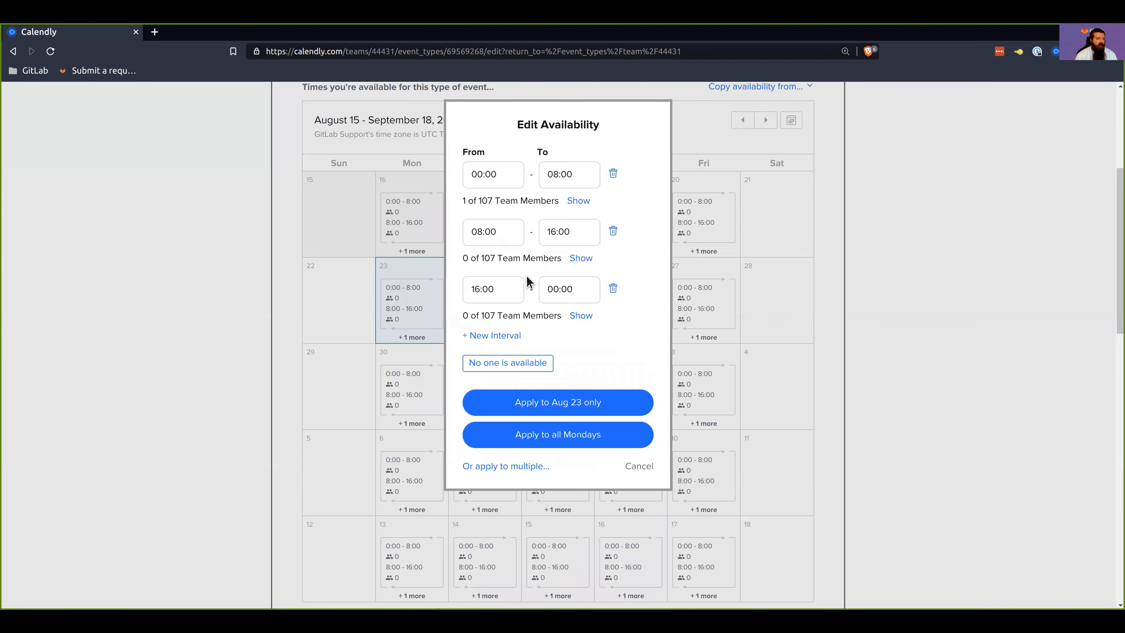
click(576, 258)
click(469, 475)
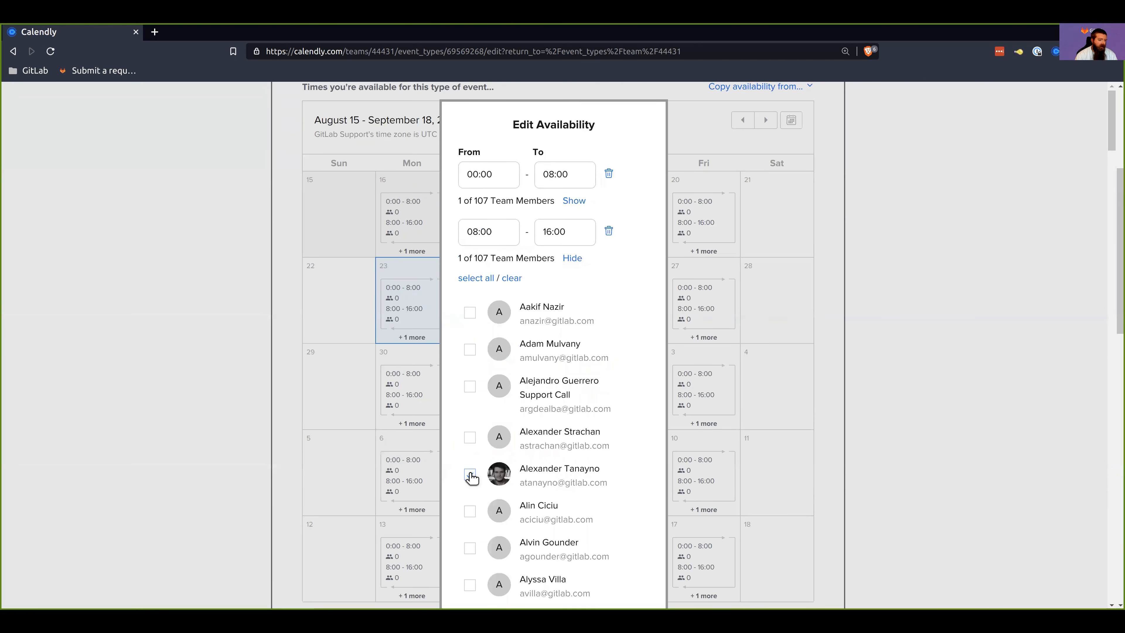
click(575, 258)
Step: Assign one team member to the 16:00–00:00 interval and apply the availability to all Mondays
click(584, 316)
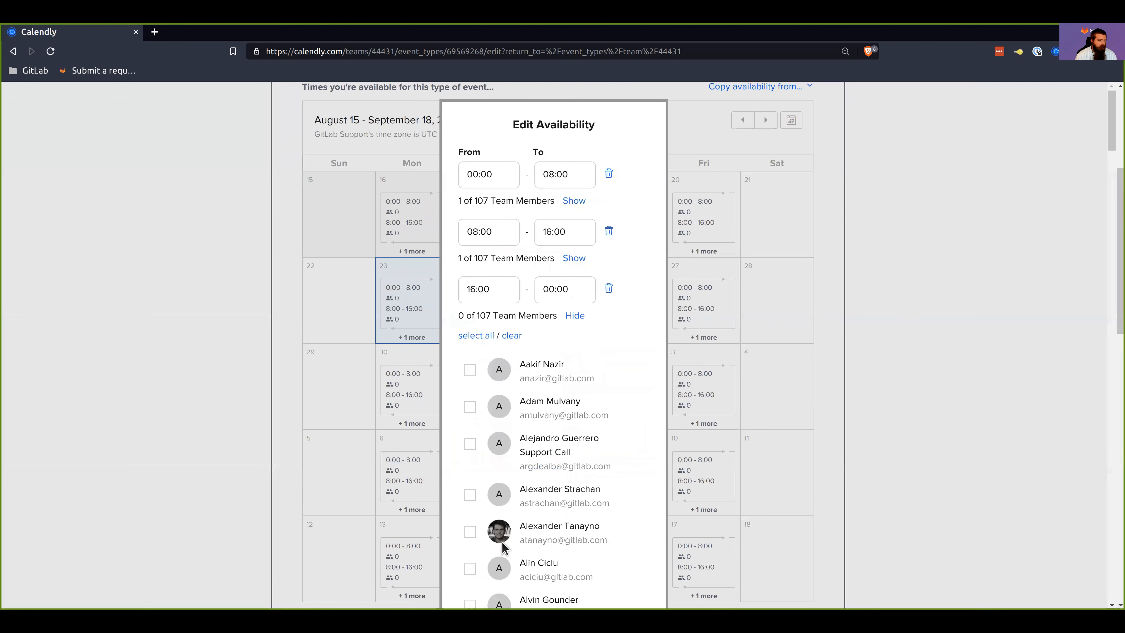
scroll(504, 545, down, 5)
click(469, 572)
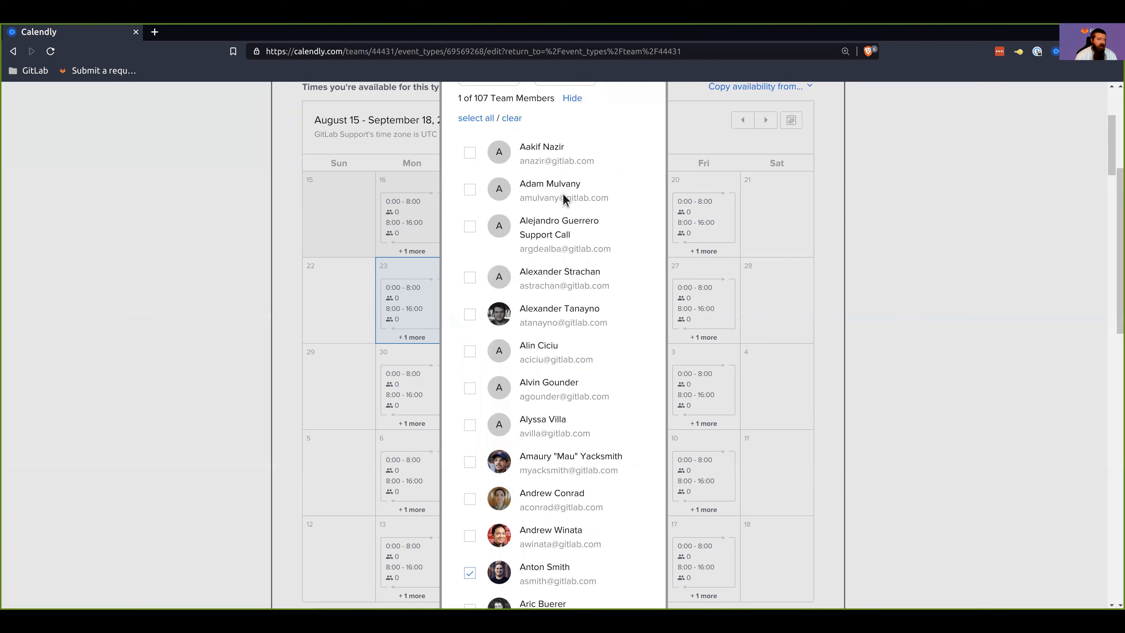
scroll(558, 239, up, 5)
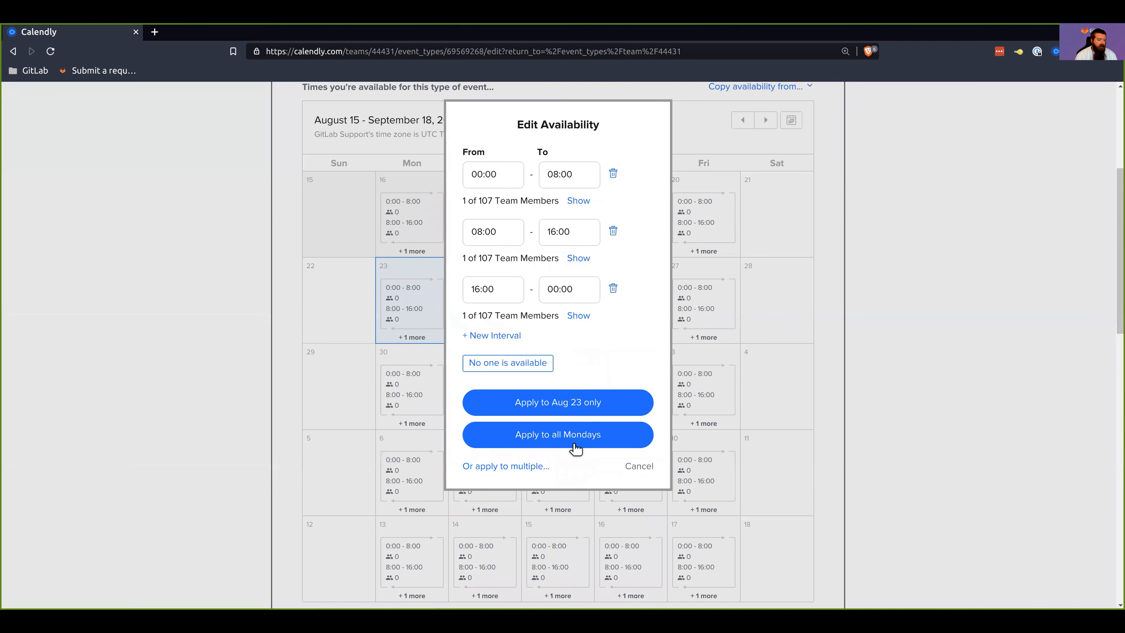
click(572, 434)
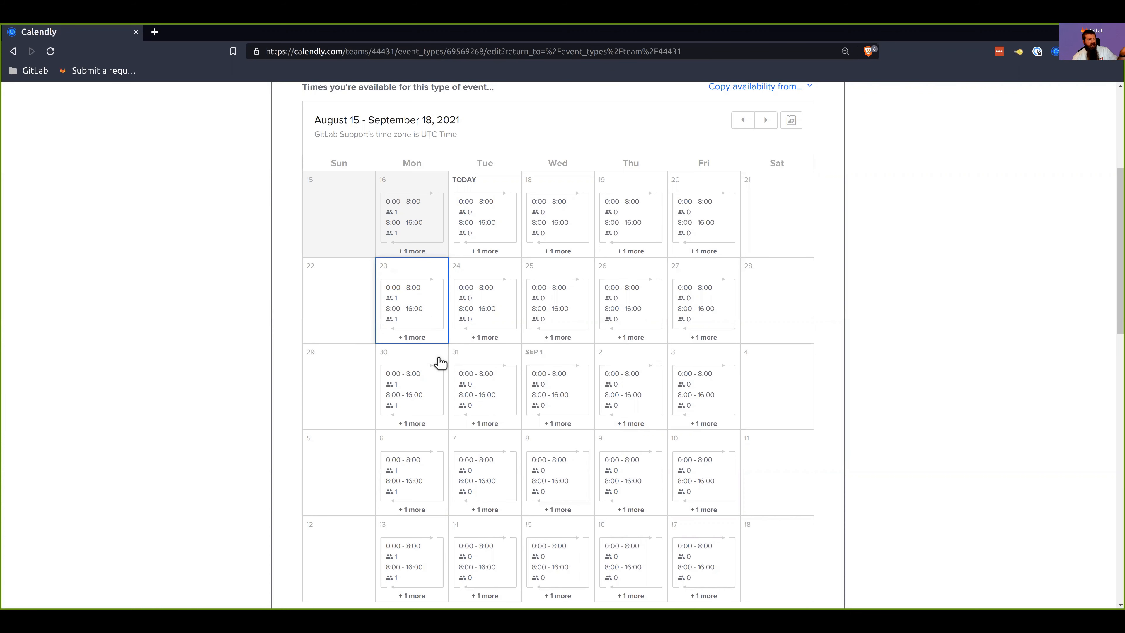
Step: Set the date range so invitees can schedule 7 calendar days into the future
scroll(440, 361, up, 3)
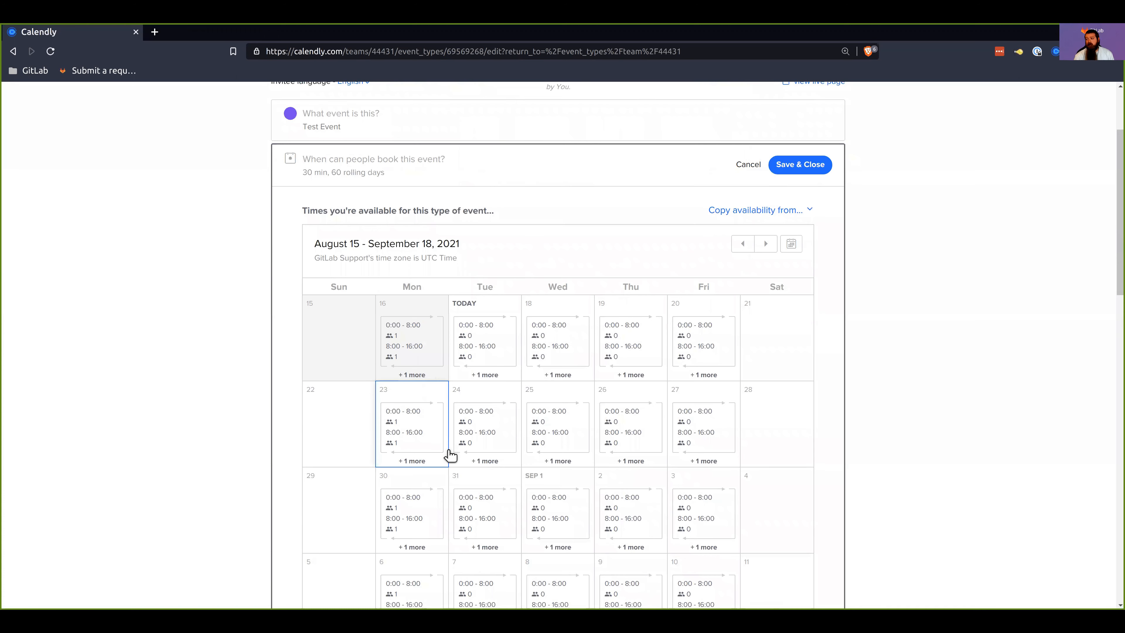
scroll(447, 445, down, 10)
scroll(454, 440, down, 3)
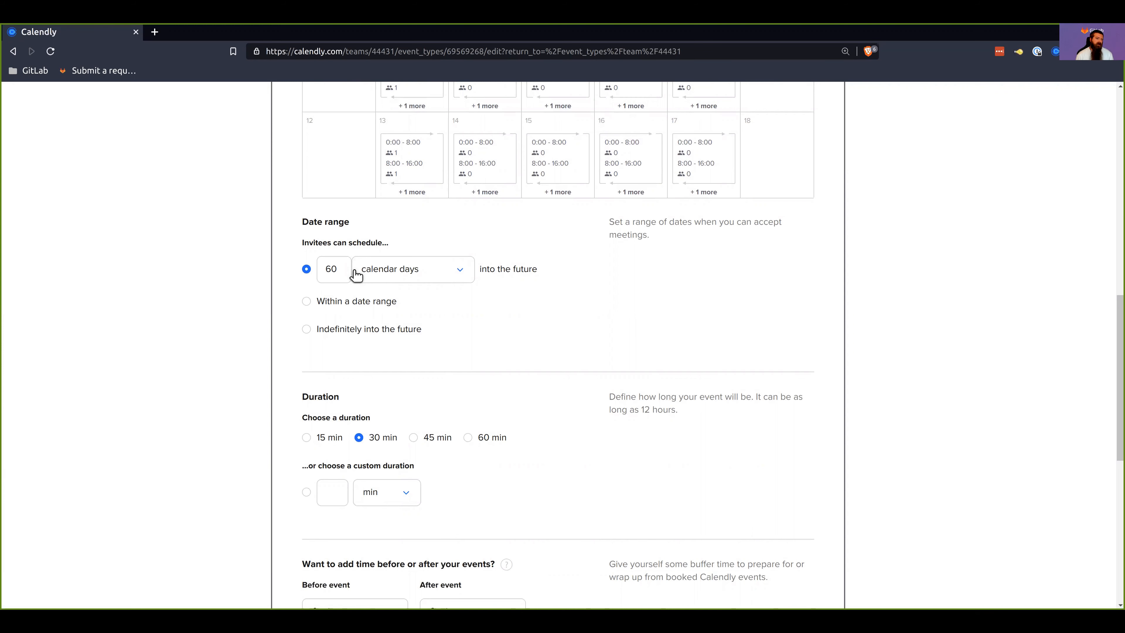
double_click(339, 272)
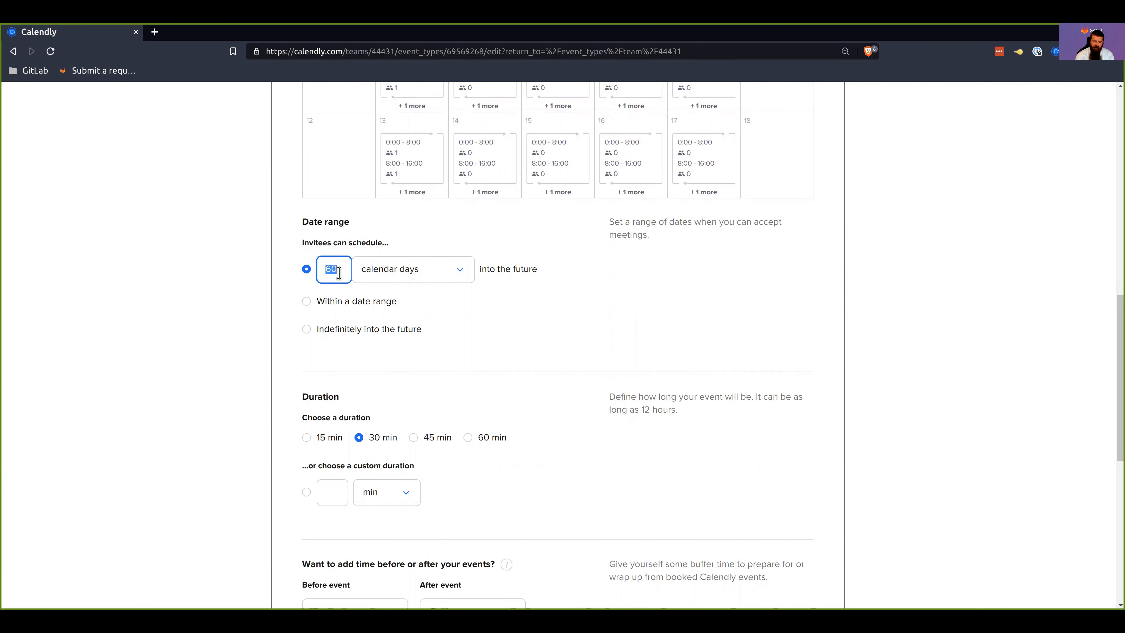
text(7)
click(238, 294)
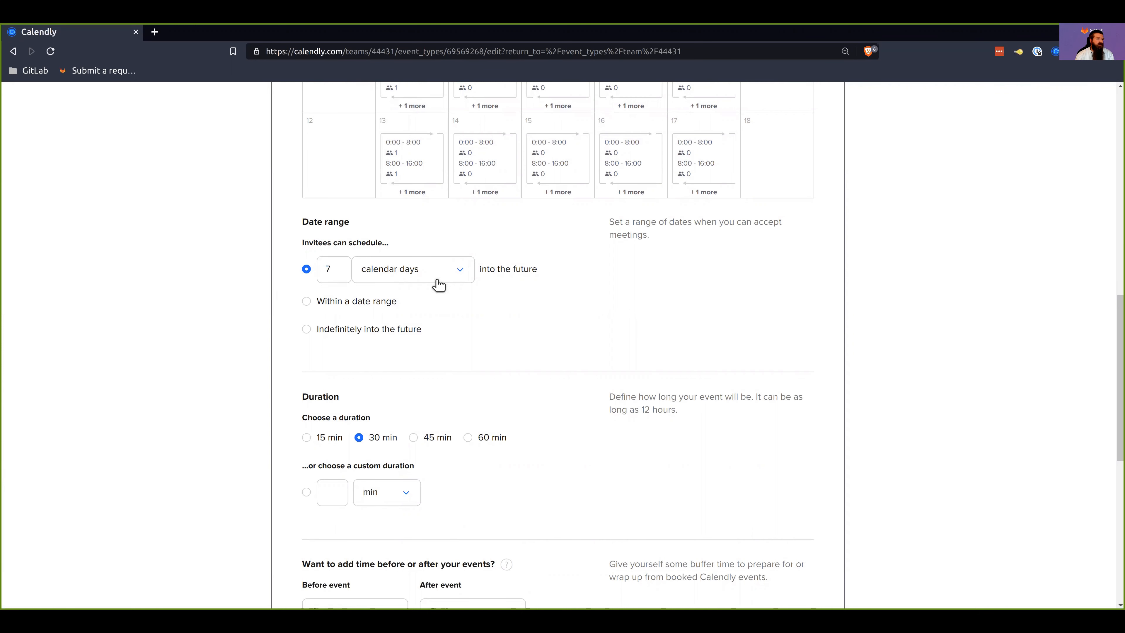
click(430, 275)
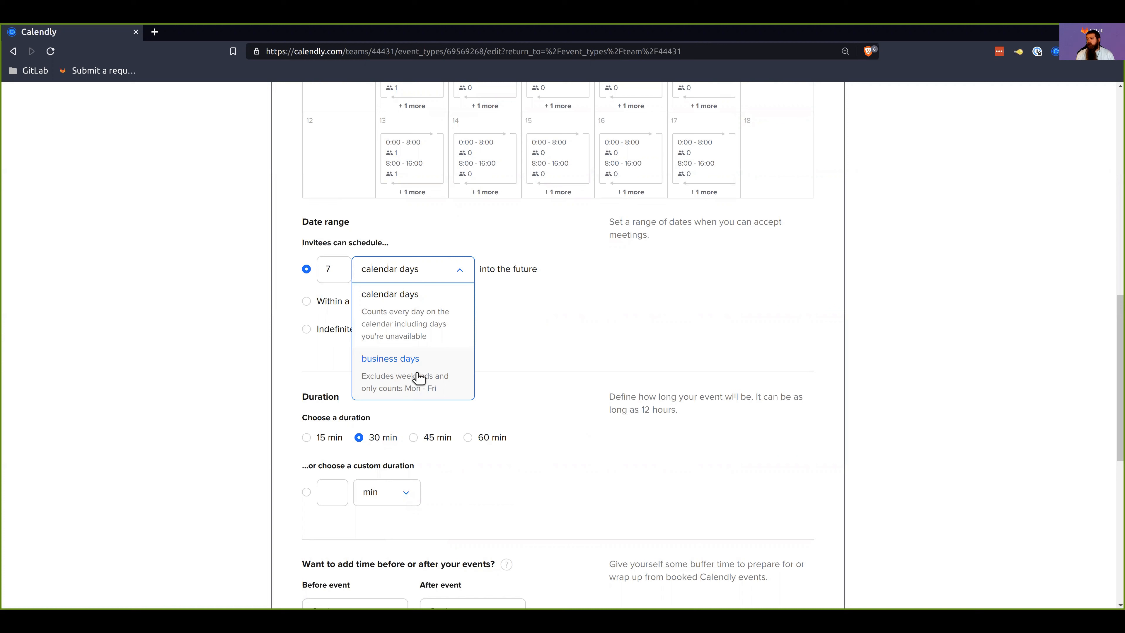
click(243, 335)
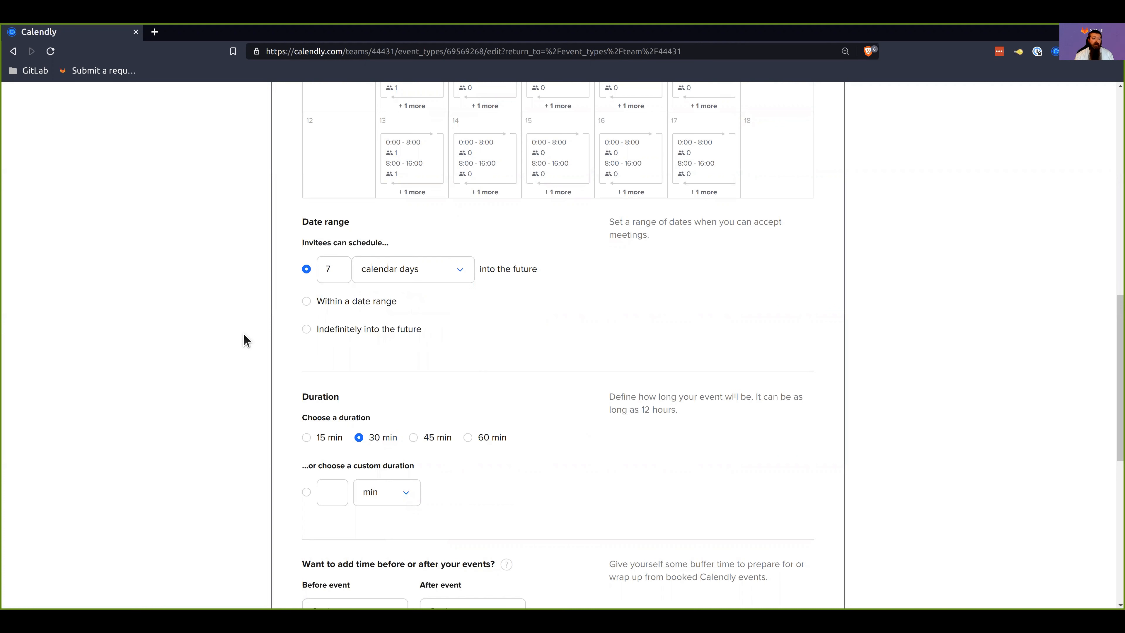
Step: Restrict invitee scheduling to the date range Sep 1 – Sep 30, 2021
click(309, 302)
click(435, 310)
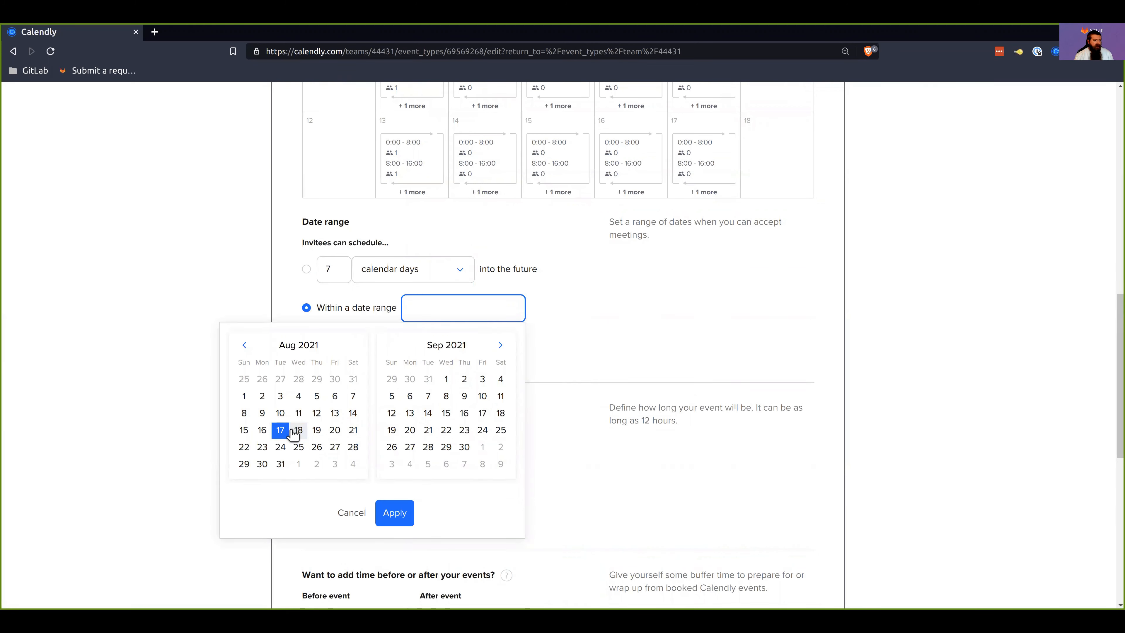
click(445, 379)
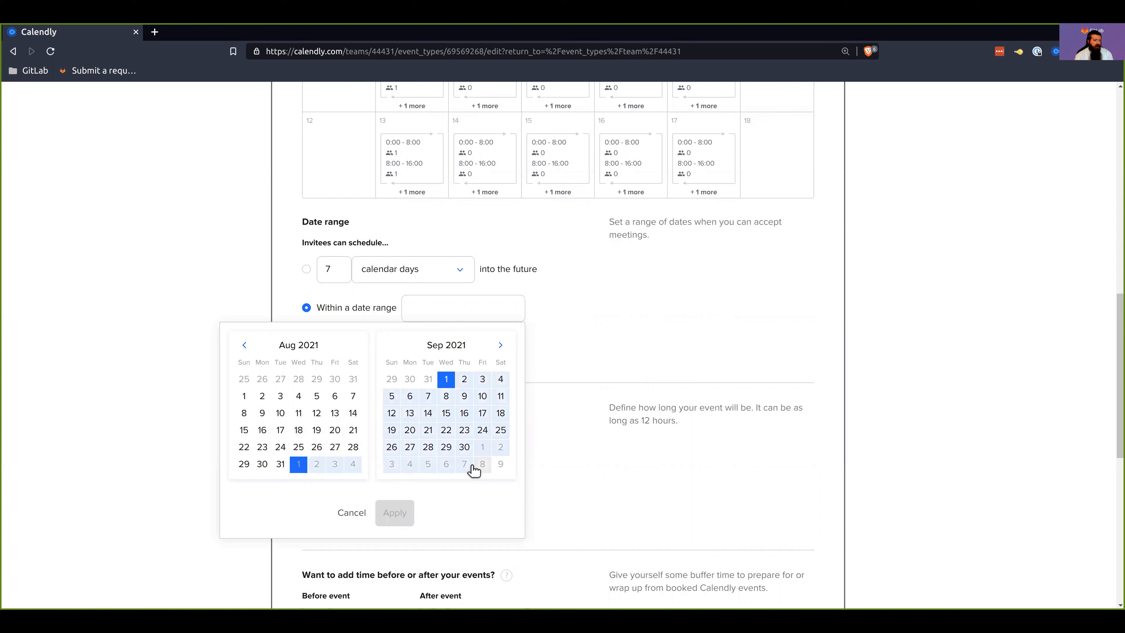
click(464, 447)
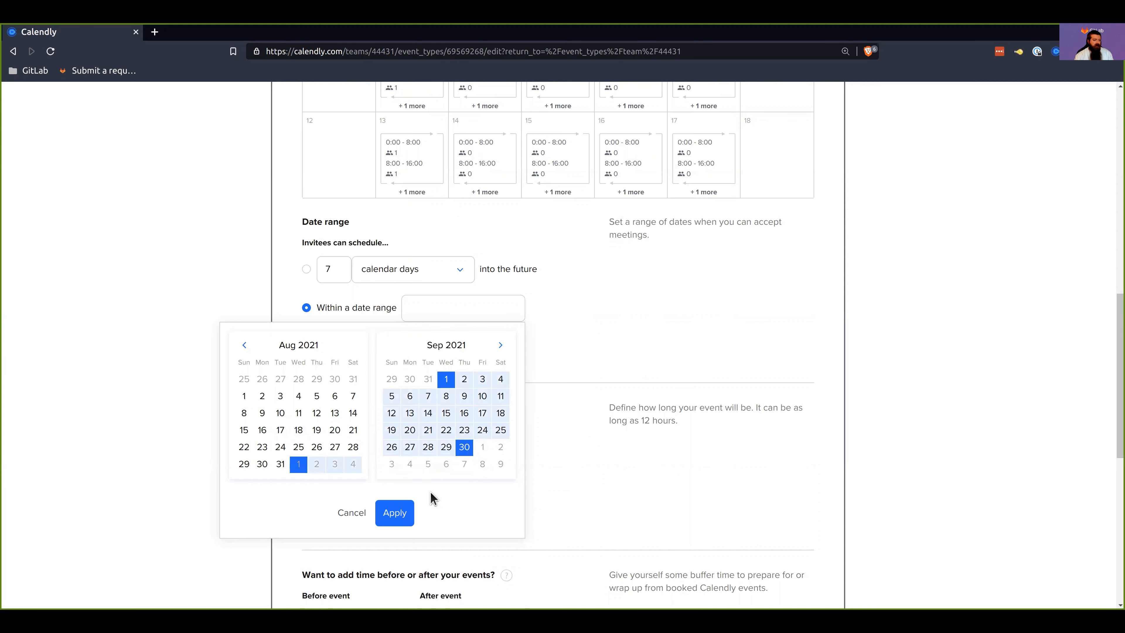
click(395, 514)
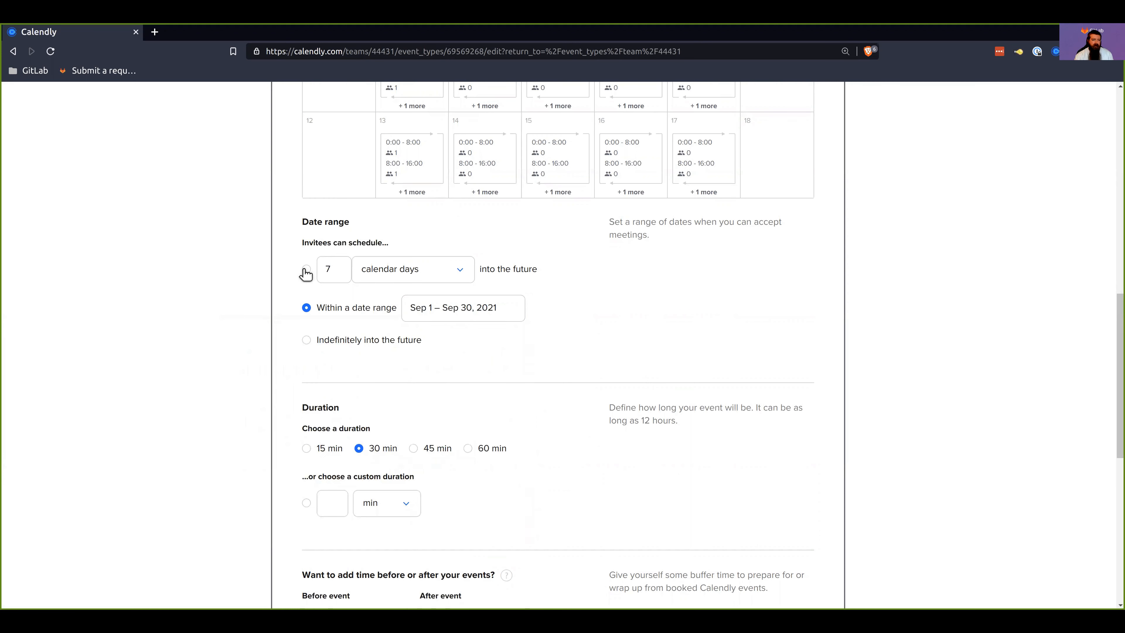
Step: Switch the date range to indefinitely into the future and back to 7 calendar days
click(307, 339)
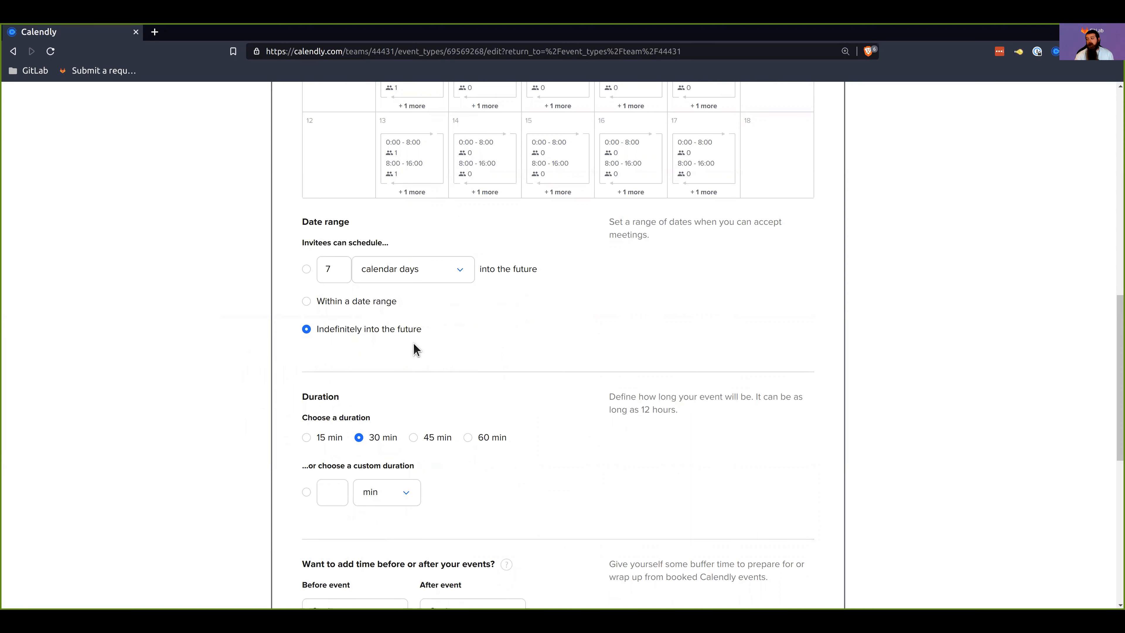
click(307, 270)
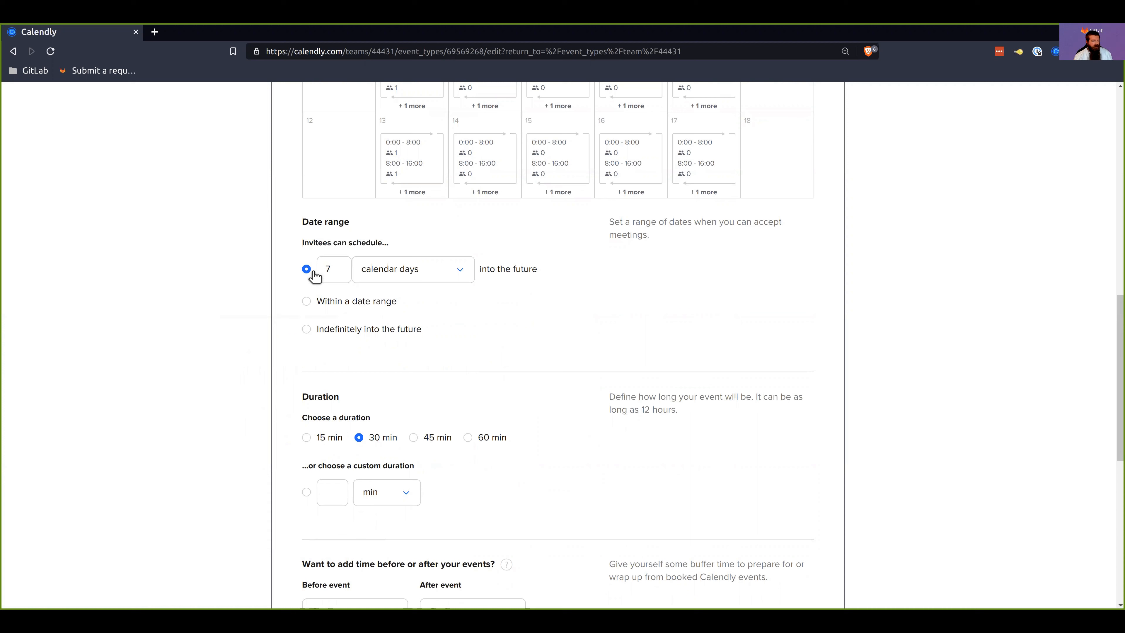
double_click(331, 269)
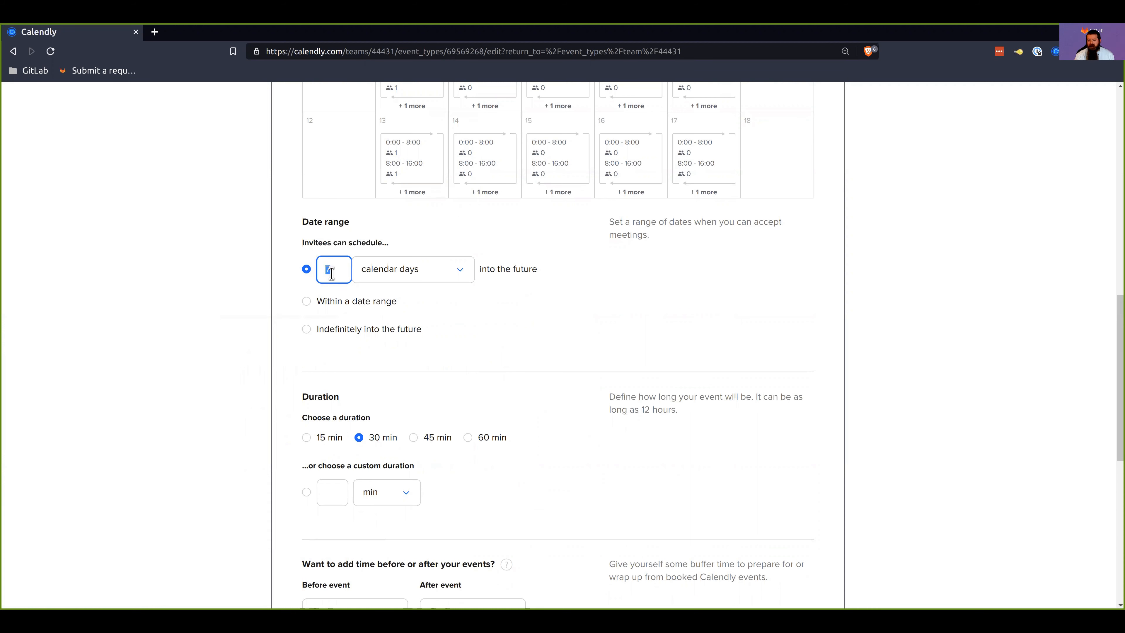
click(227, 306)
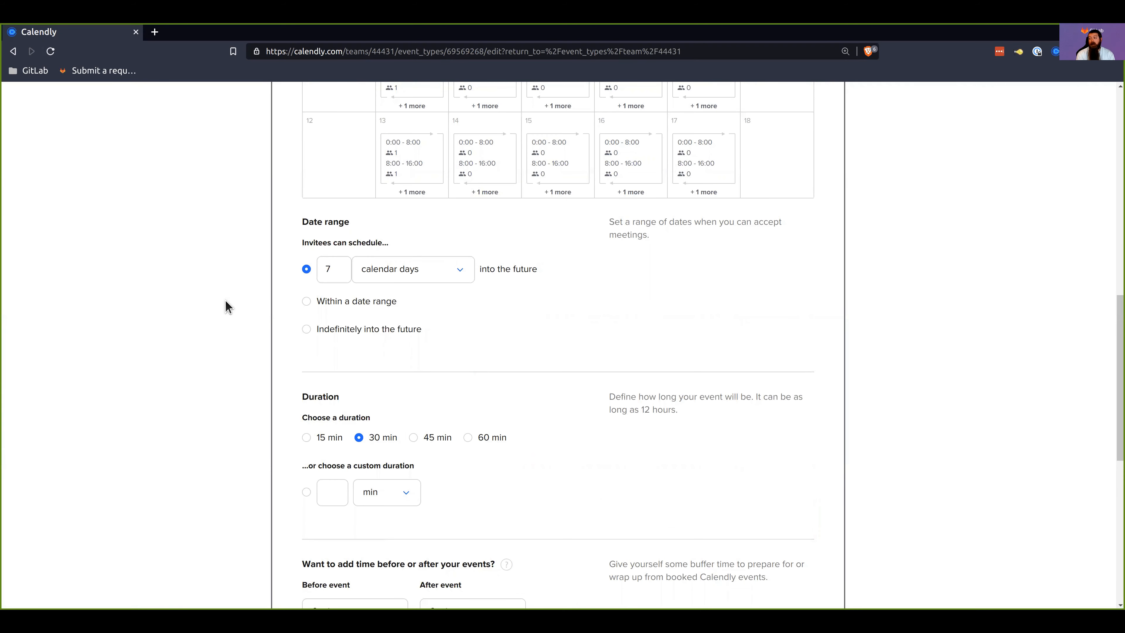
Step: Choose a custom event duration and set it to 57 min
scroll(270, 327, down, 4)
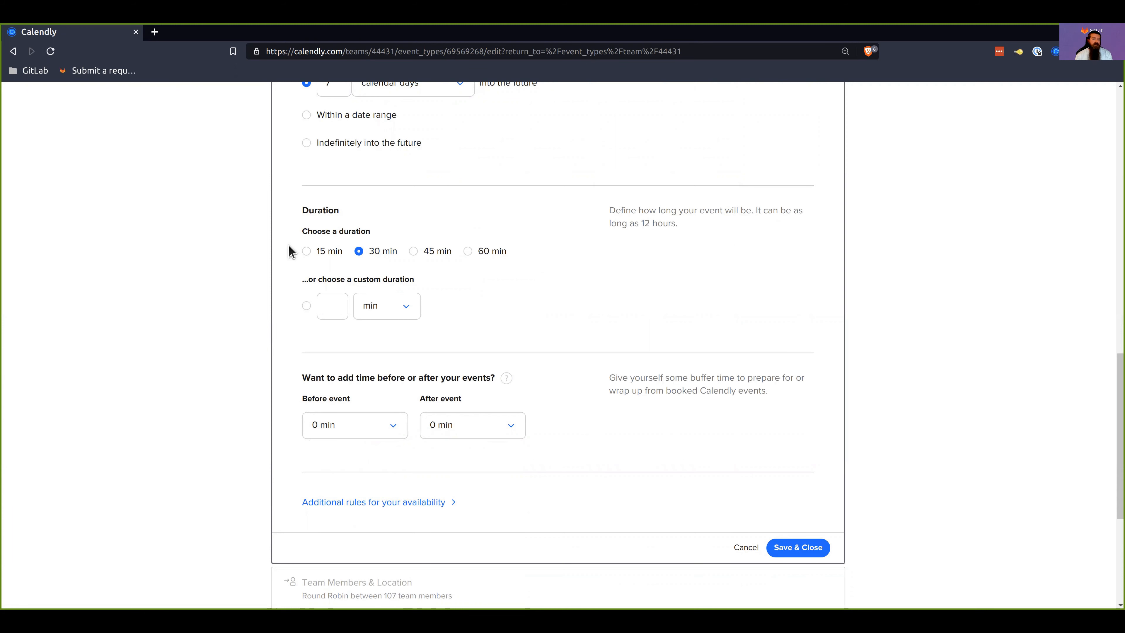
click(395, 305)
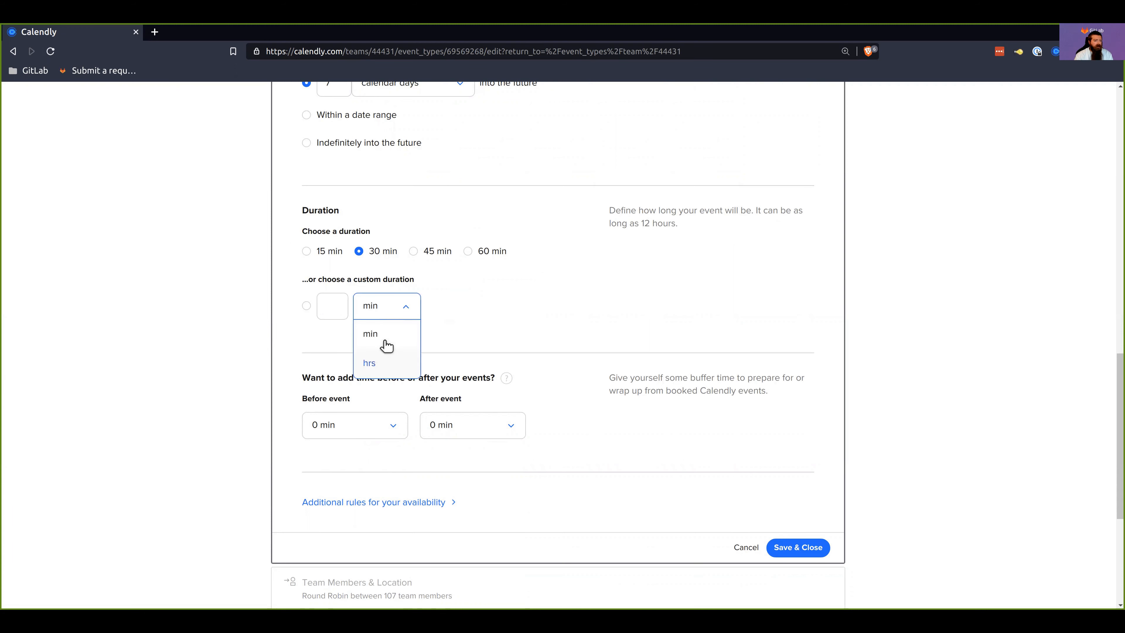
click(306, 305)
click(306, 305)
click(328, 312)
text(57)
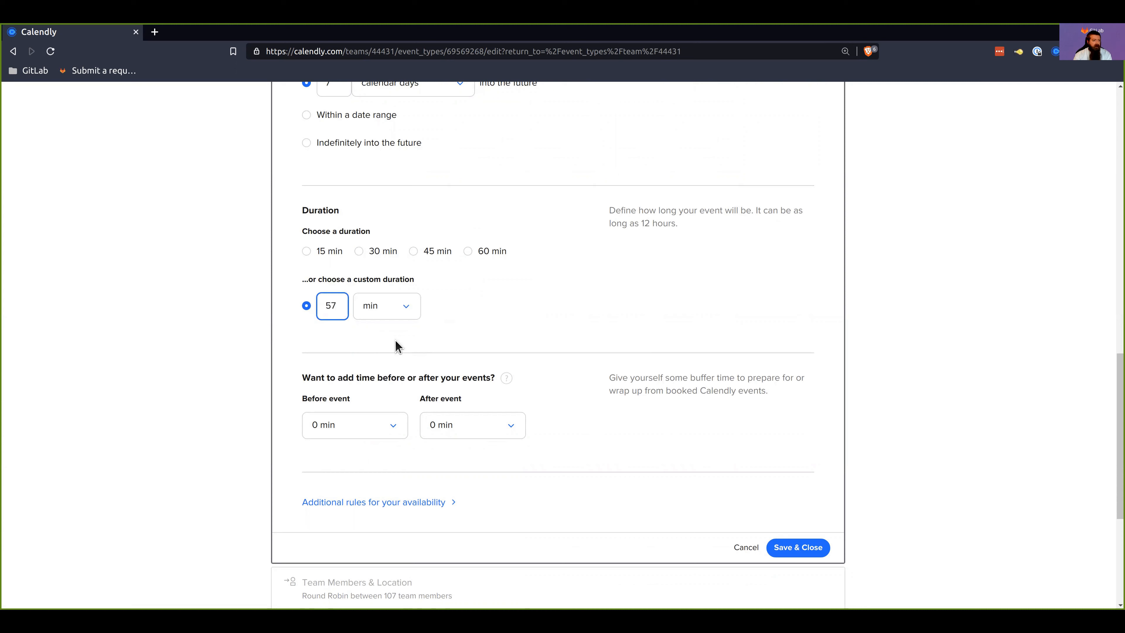
Step: Add a buffer of 5 min before and 5 min after the event
scroll(327, 330, down, 2)
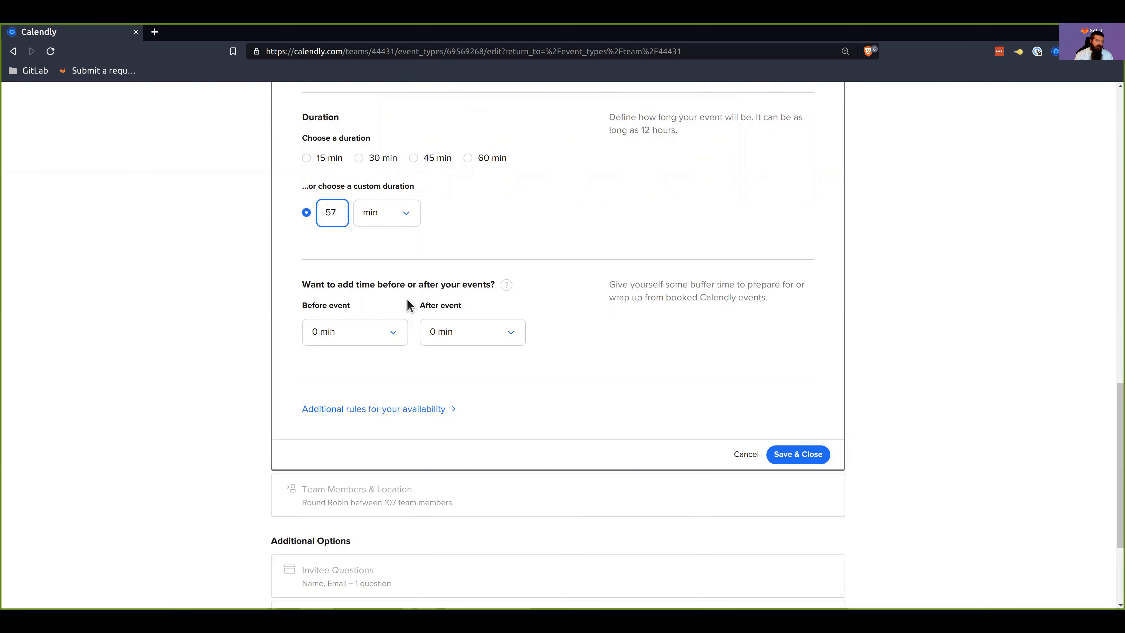
click(384, 330)
click(367, 388)
click(487, 332)
click(487, 389)
Step: Set the custom event duration to 50 min
click(335, 217)
double_click(335, 217)
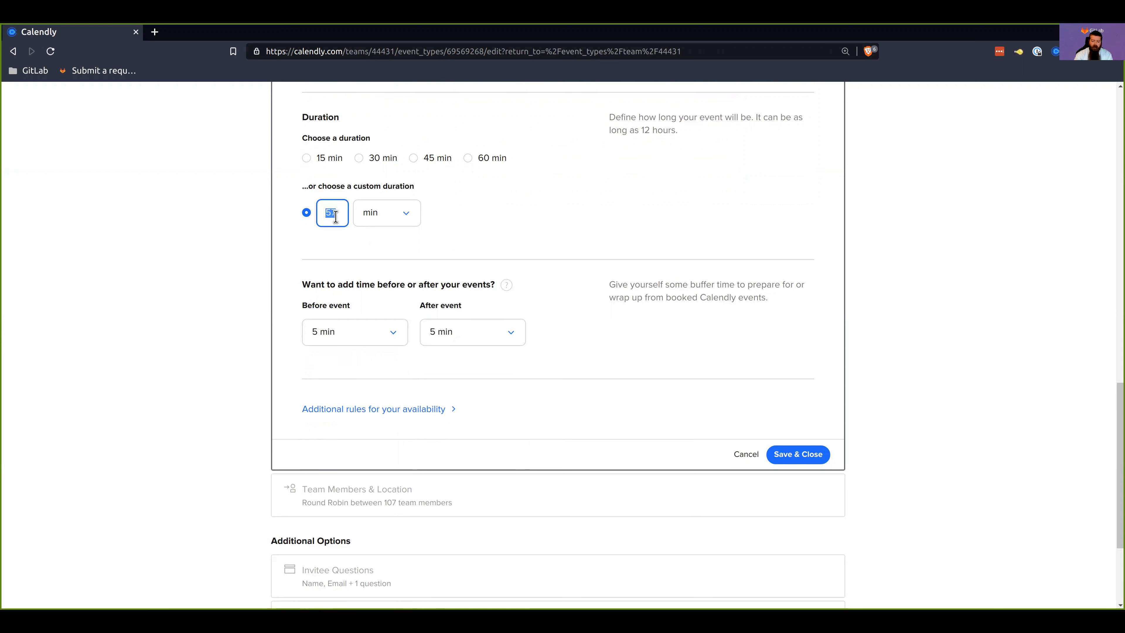
text(50)
click(330, 367)
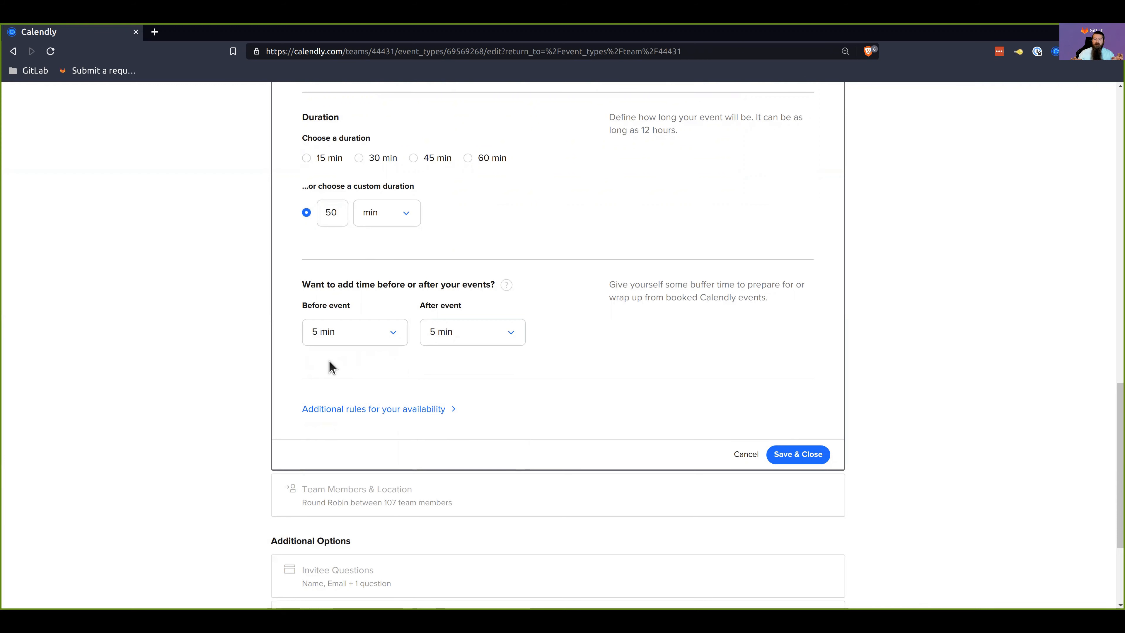
Step: Expand the additional availability rules and set the start time increments to 30 min
click(375, 410)
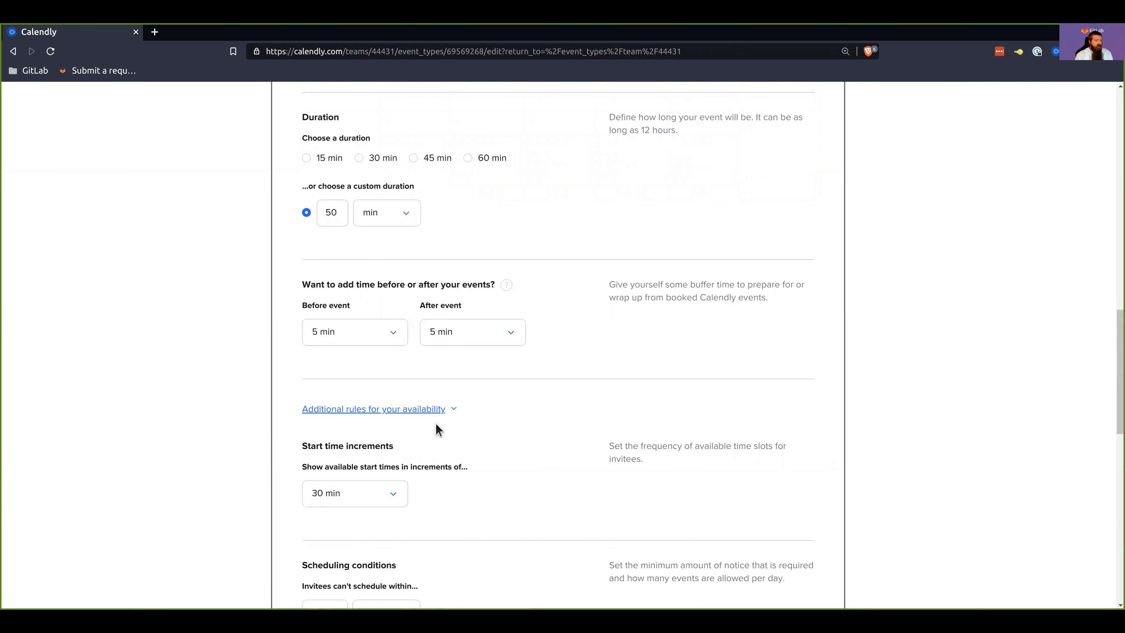
scroll(169, 379, down, 4)
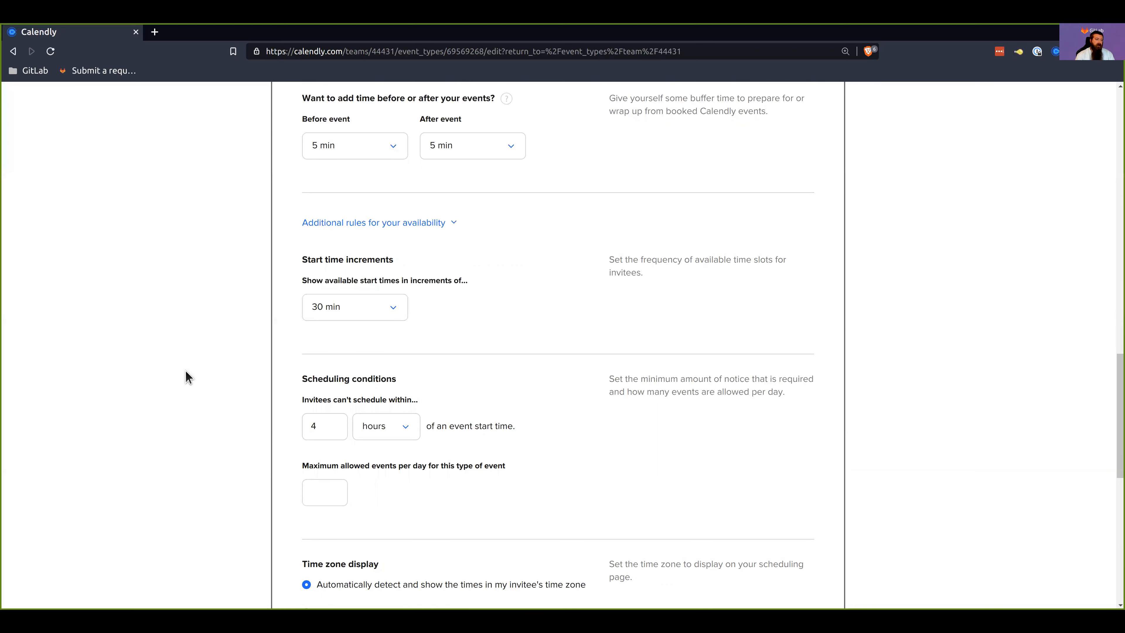
click(371, 306)
click(336, 330)
click(322, 307)
click(327, 452)
Step: Limit this event type to a maximum of 3 events per day and save the booking settings
scroll(259, 388, down, 3)
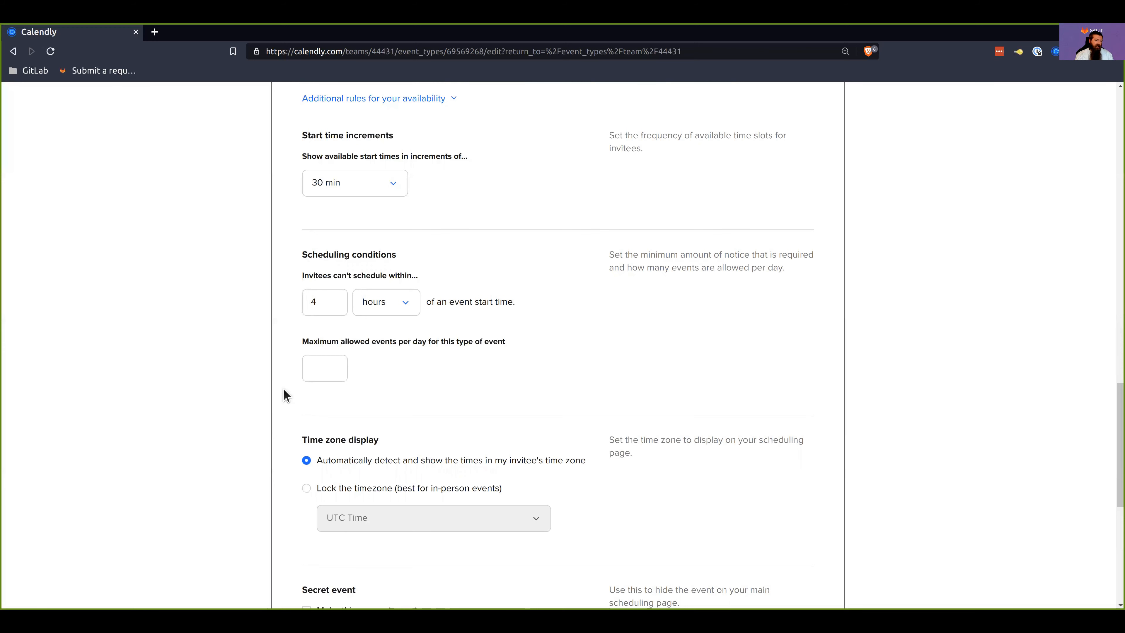
click(314, 367)
text(3)
click(205, 411)
scroll(217, 408, down, 5)
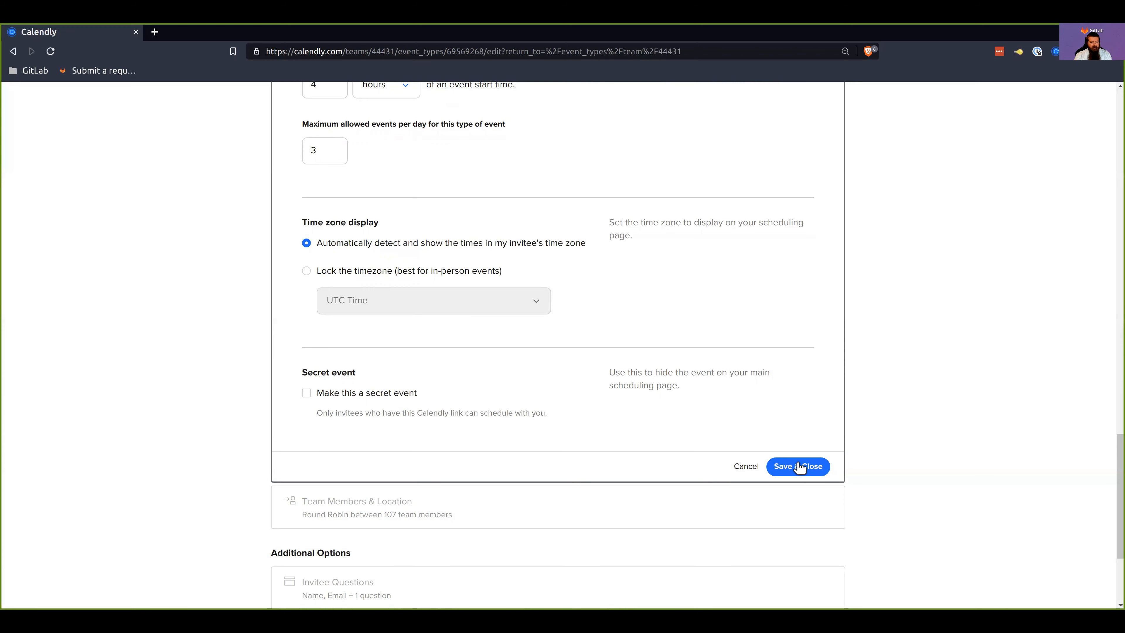
click(800, 471)
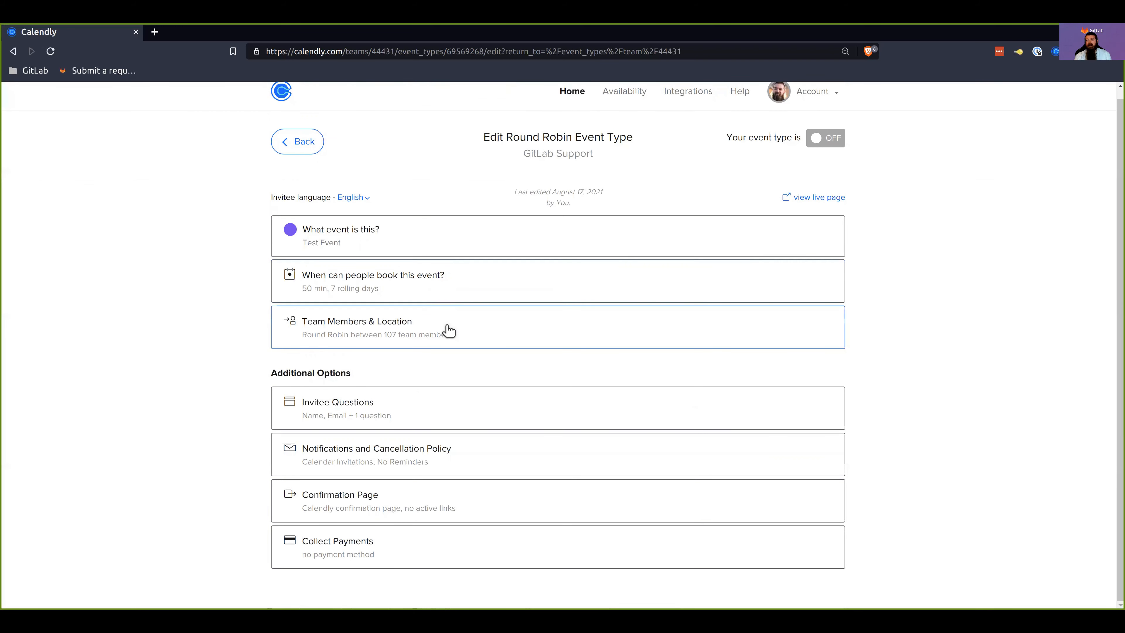
Step: Open the event's team member and location settings and set the first listed team member's location to Zoom
click(423, 336)
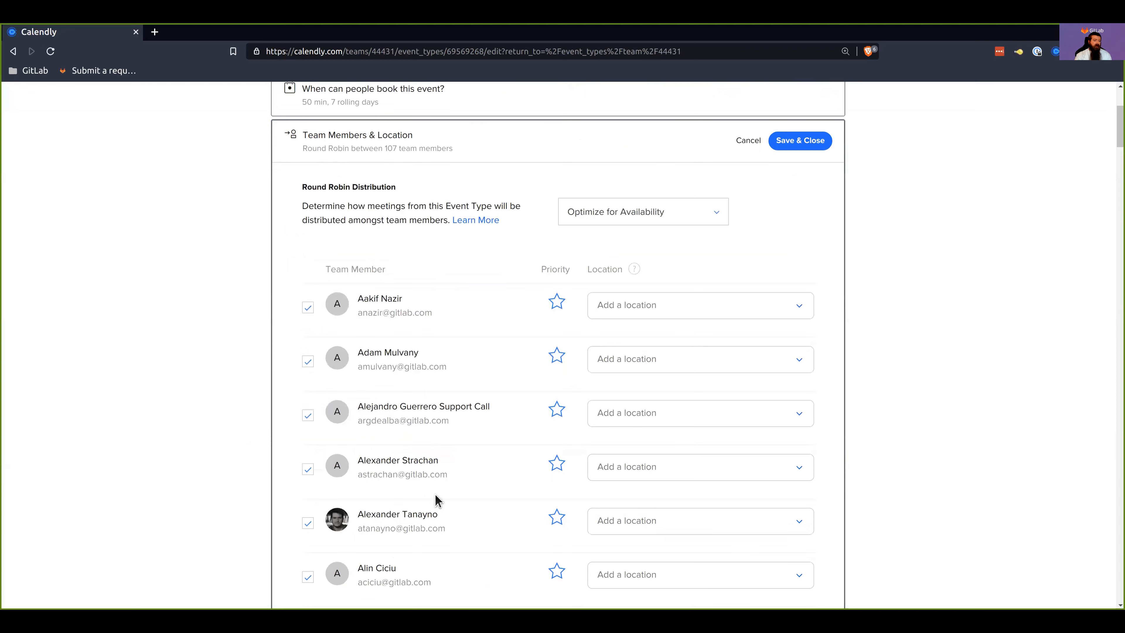
click(615, 314)
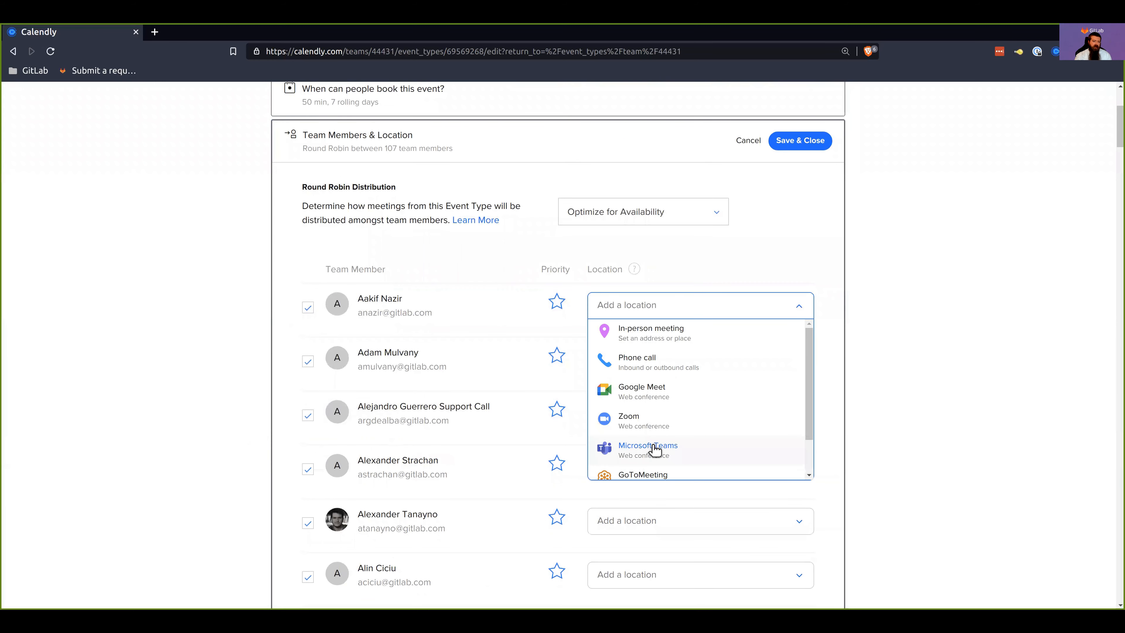
click(617, 416)
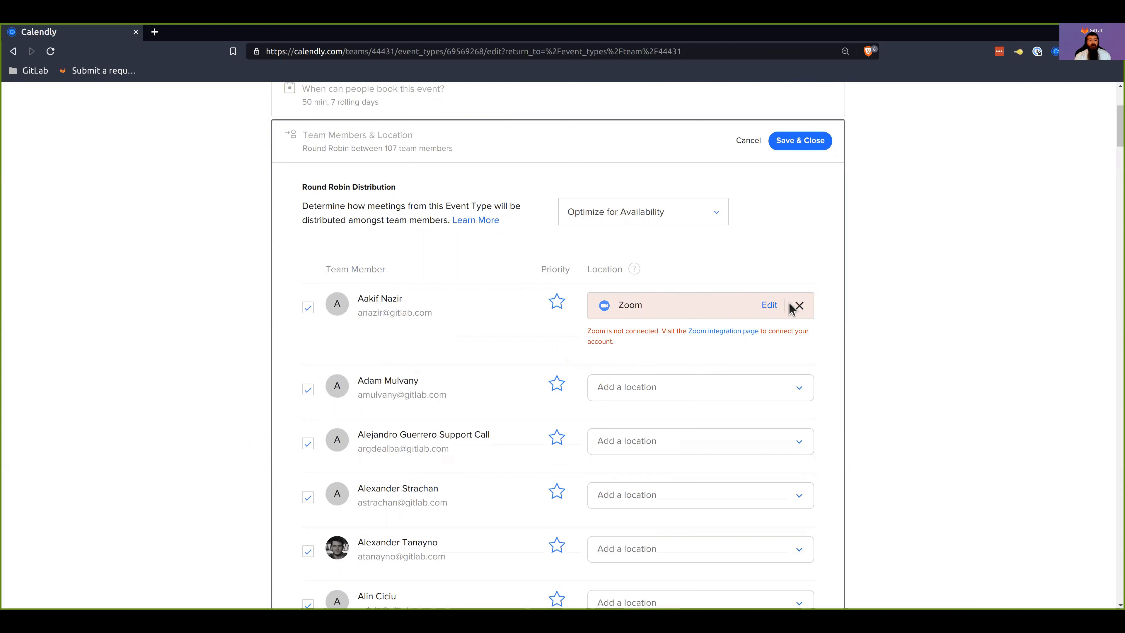
Step: Remove the Zoom location from the first listed team member and save the team member and location settings
click(799, 305)
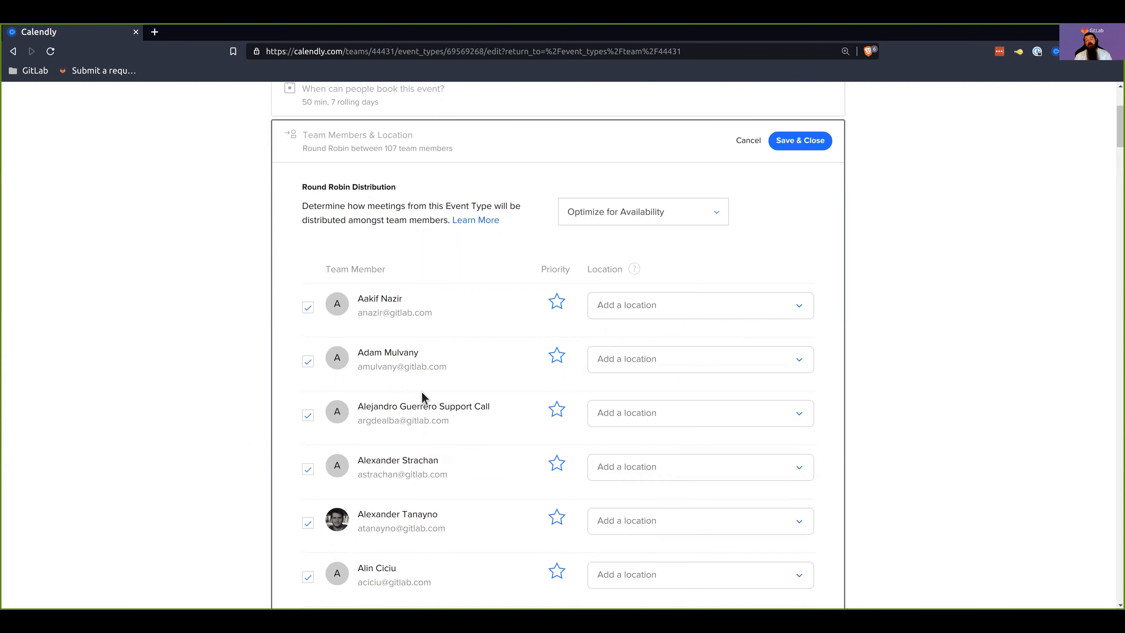
click(805, 146)
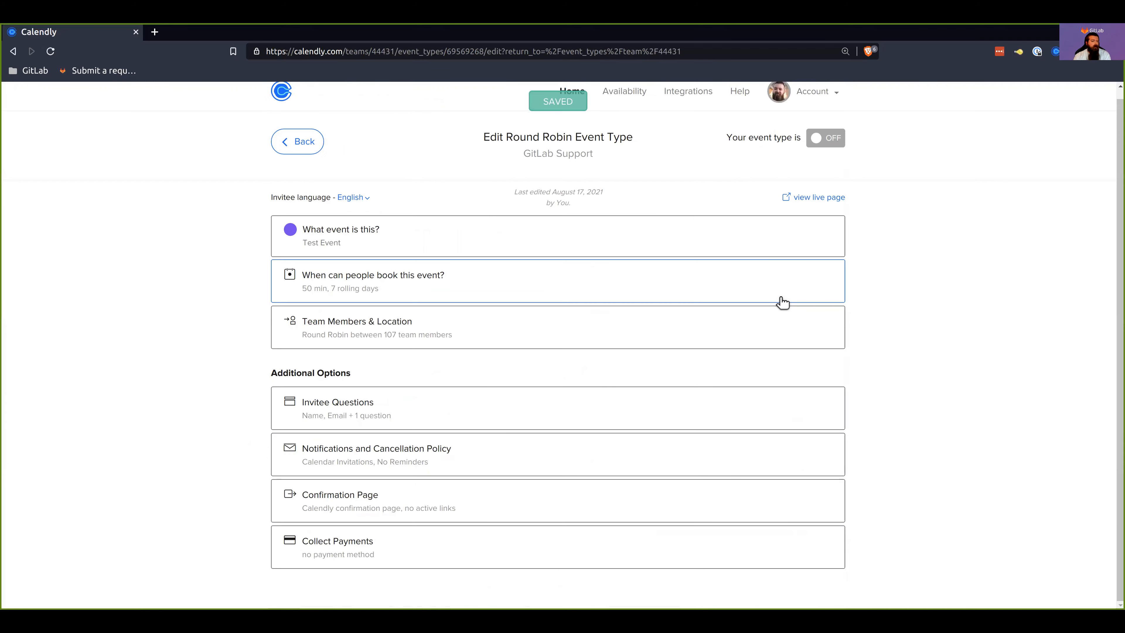
Step: Examine the invitee questions and the new-question form with its answer types, discard the new question, and save and close the section
click(385, 419)
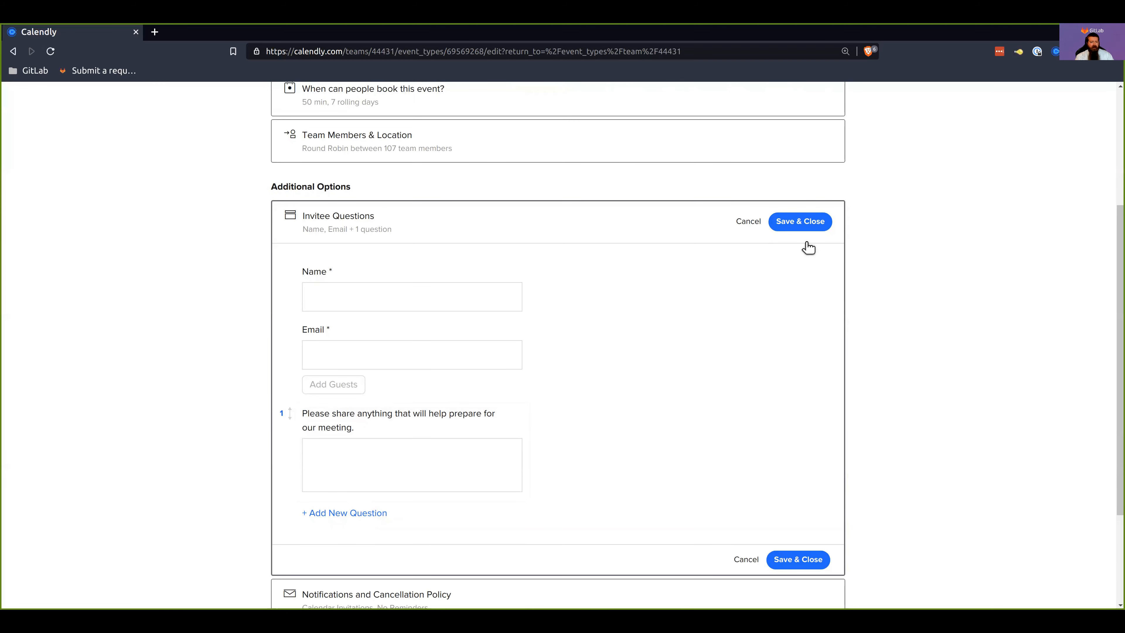
click(366, 514)
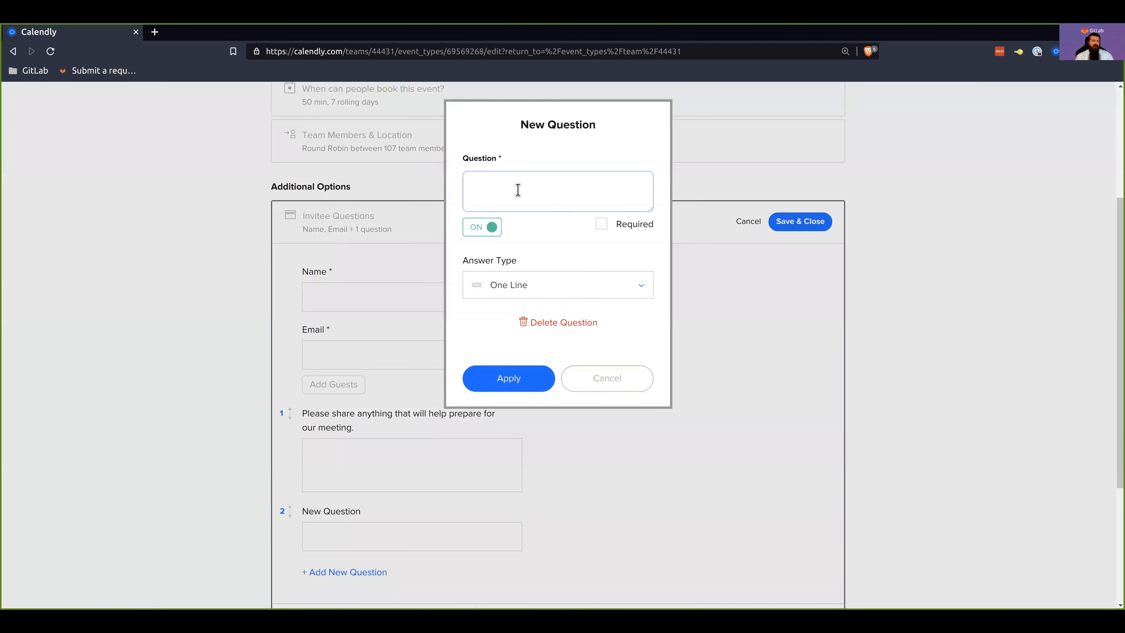
click(543, 291)
scroll(575, 443, down, 1)
scroll(558, 418, up, 1)
click(503, 203)
click(605, 378)
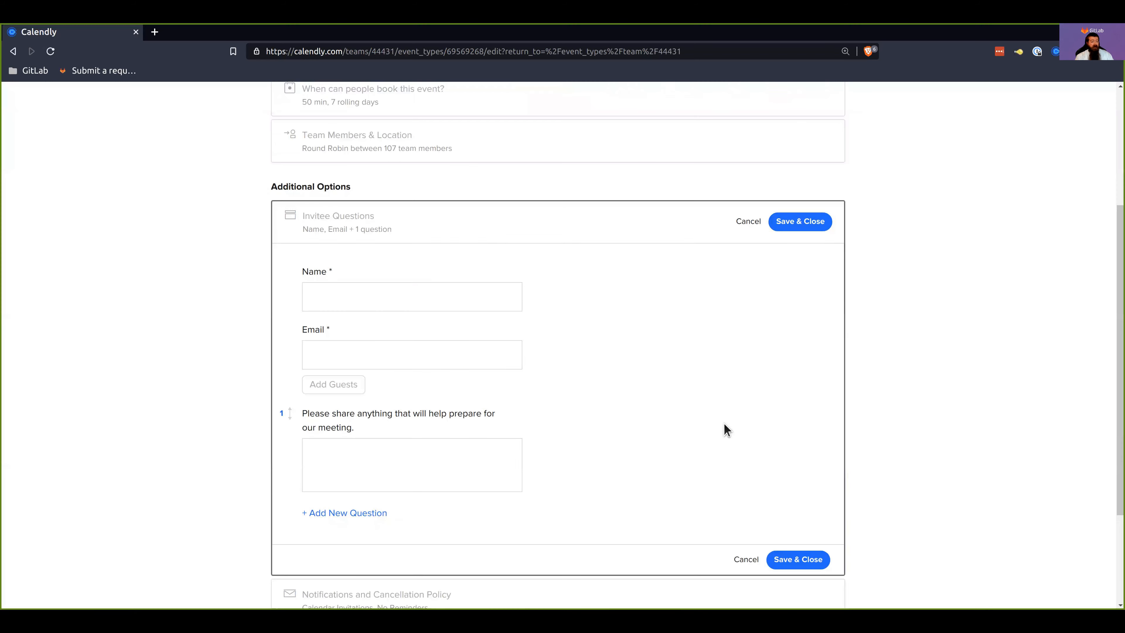
click(779, 558)
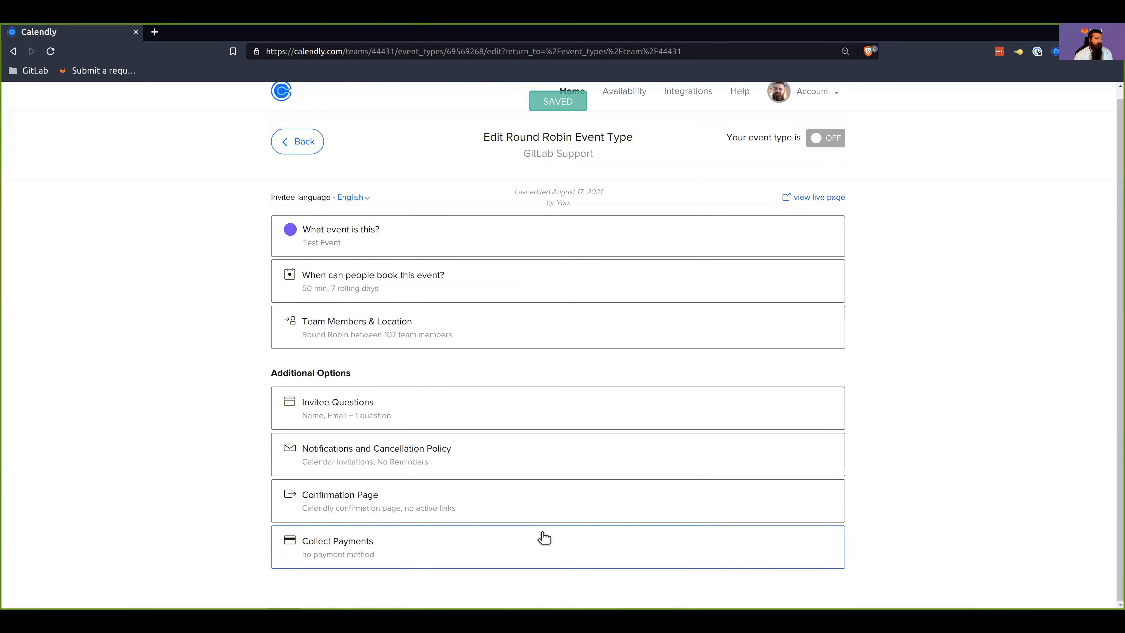
Step: Review the event's notification settings and expanded cancellation policy, and close the section without saving
click(454, 460)
scroll(353, 458, down, 4)
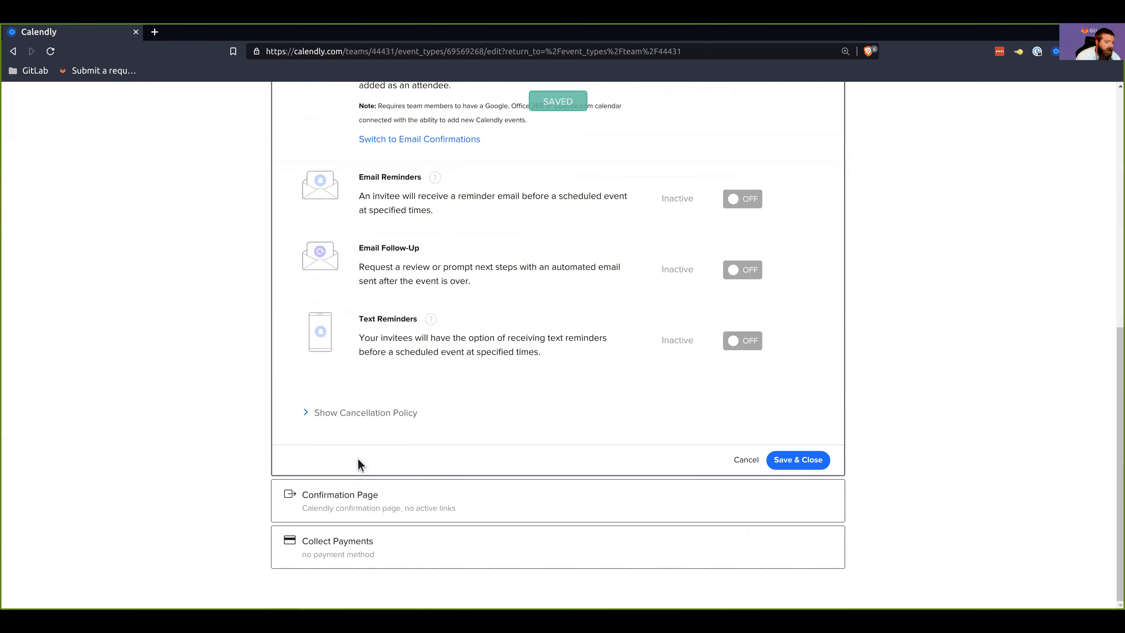
scroll(385, 292, up, 5)
click(427, 242)
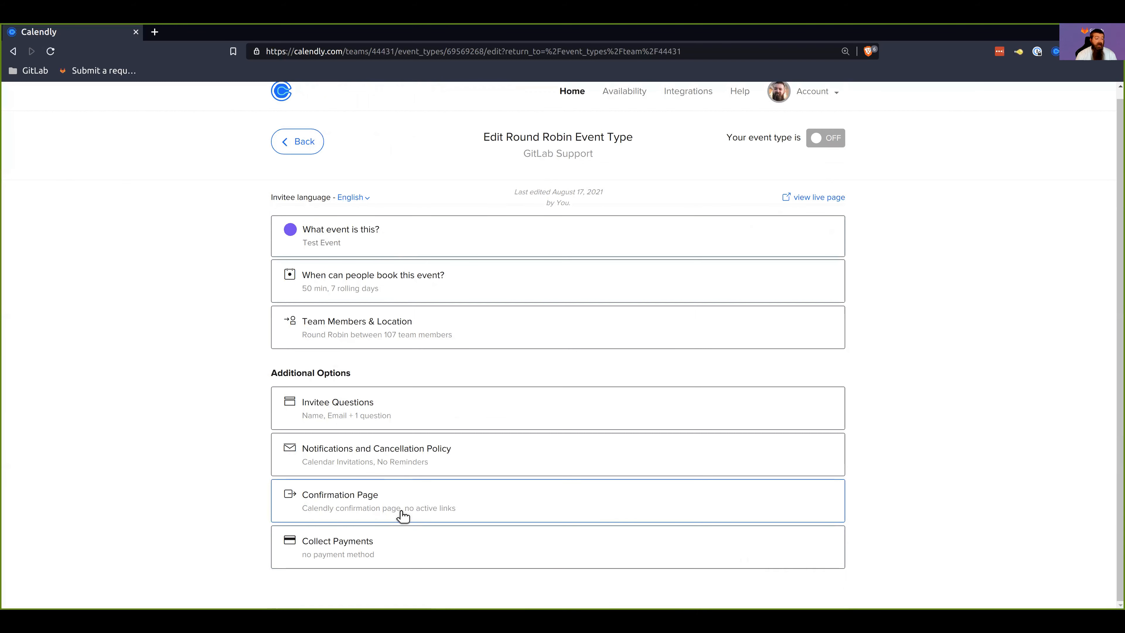
click(400, 470)
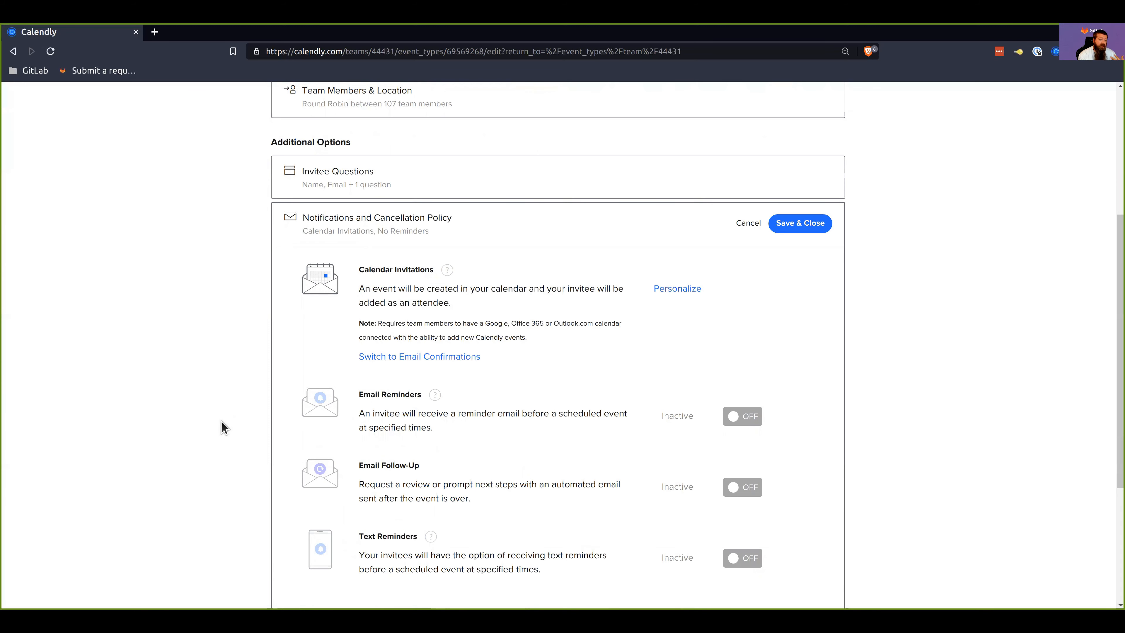
scroll(380, 410, down, 3)
click(390, 507)
scroll(526, 472, down, 4)
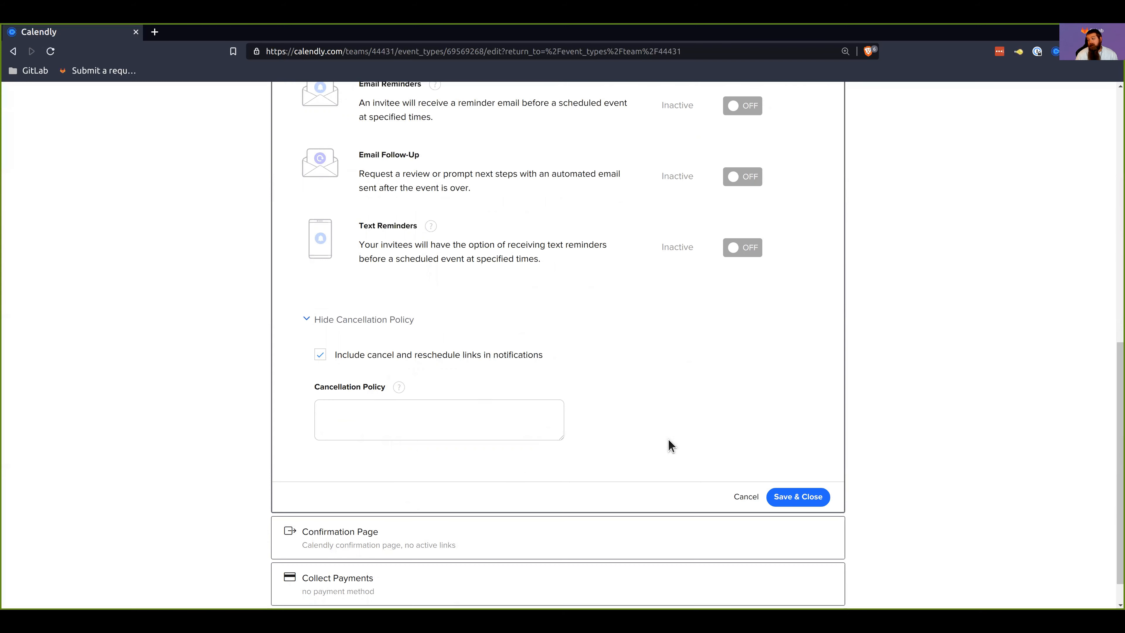
click(745, 497)
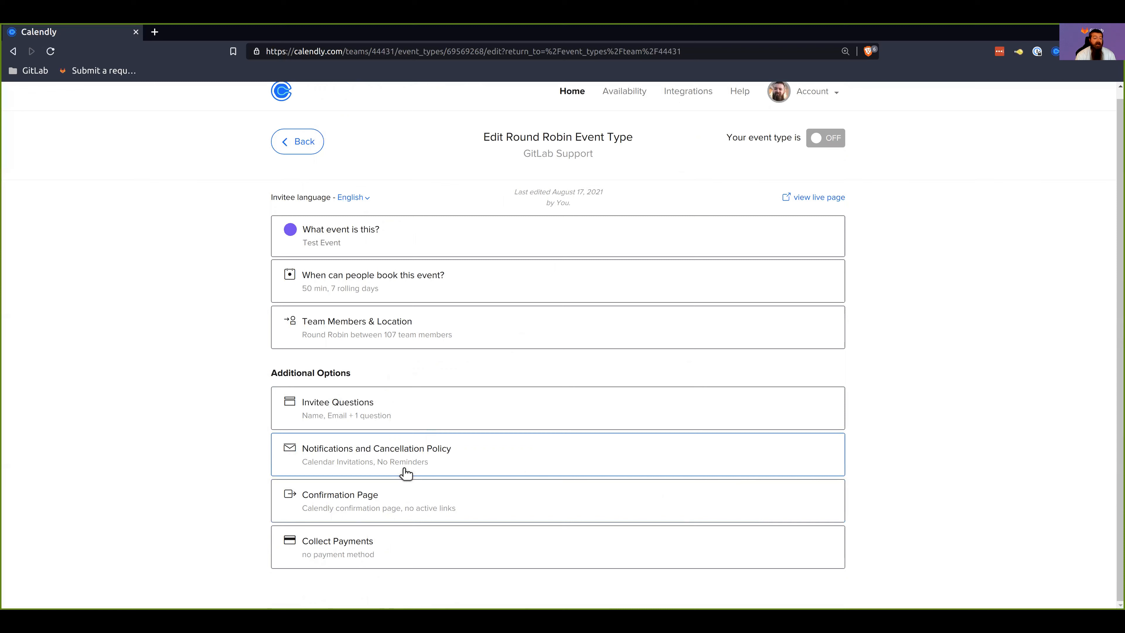
Step: Review the event's confirmation page settings and payment collection options, cancelling out of both sections
click(357, 511)
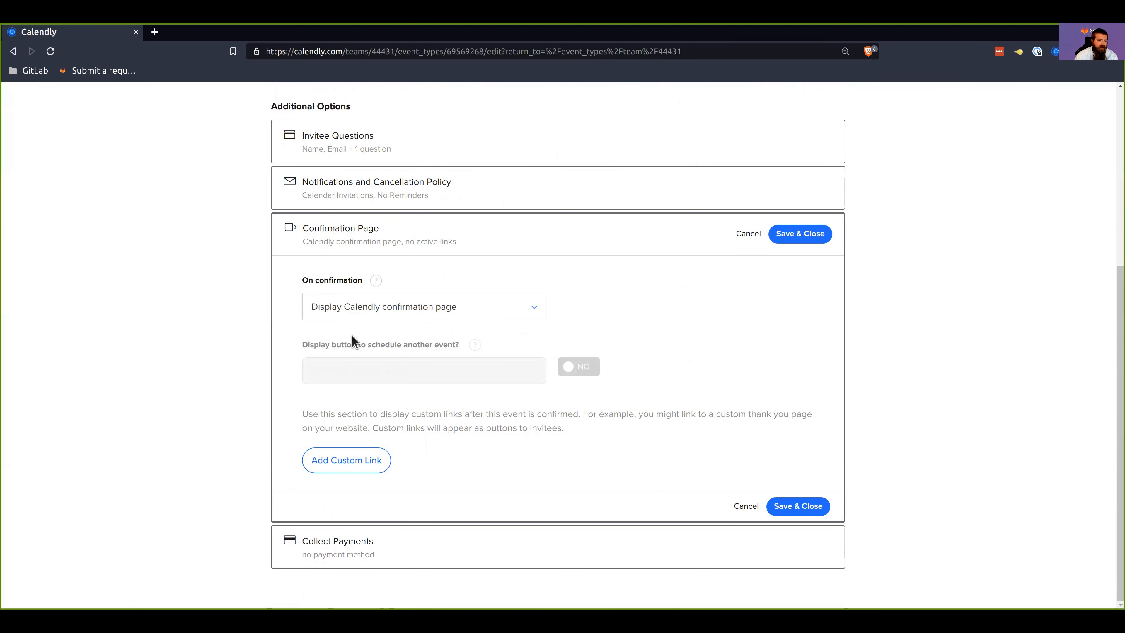
click(748, 233)
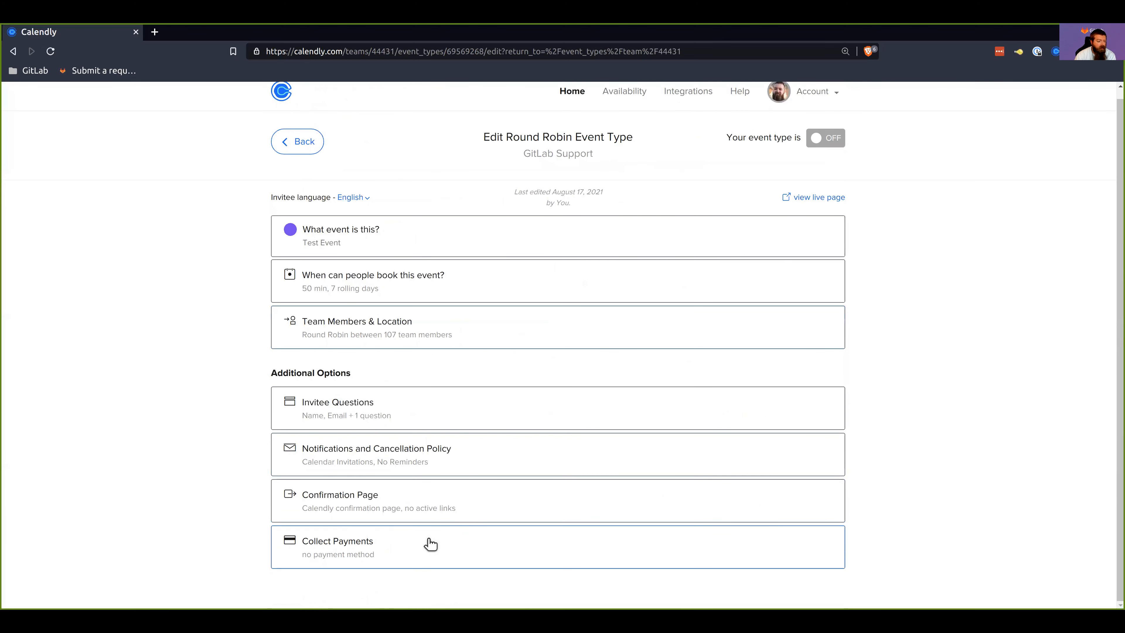
click(497, 552)
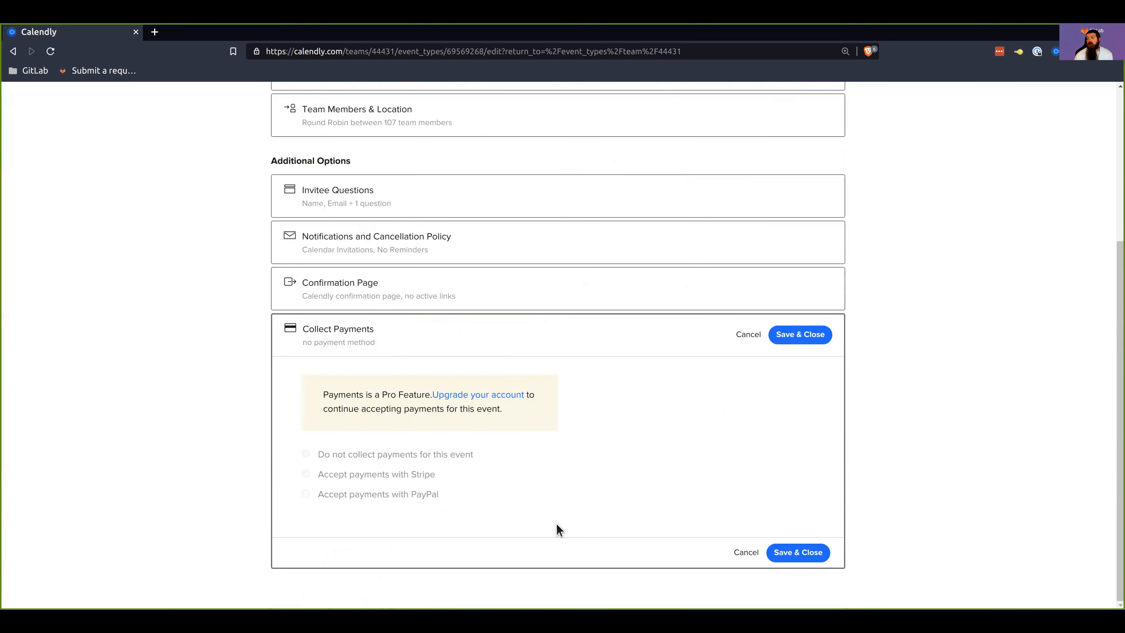
click(746, 336)
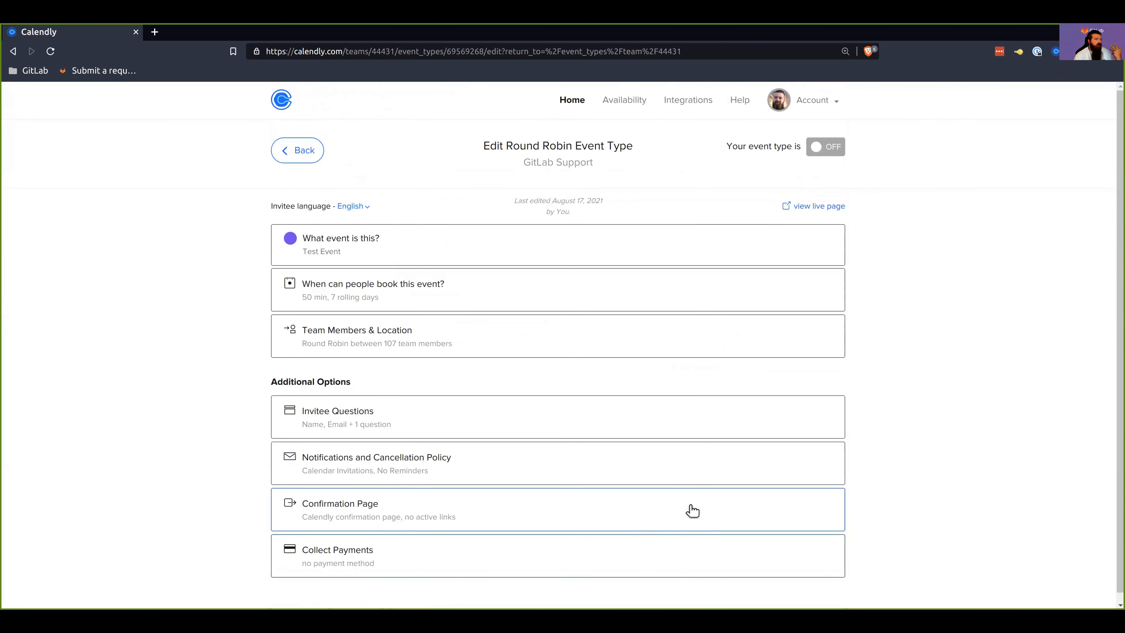
Step: View the test event's live page while the event type is off, and close that page
click(829, 214)
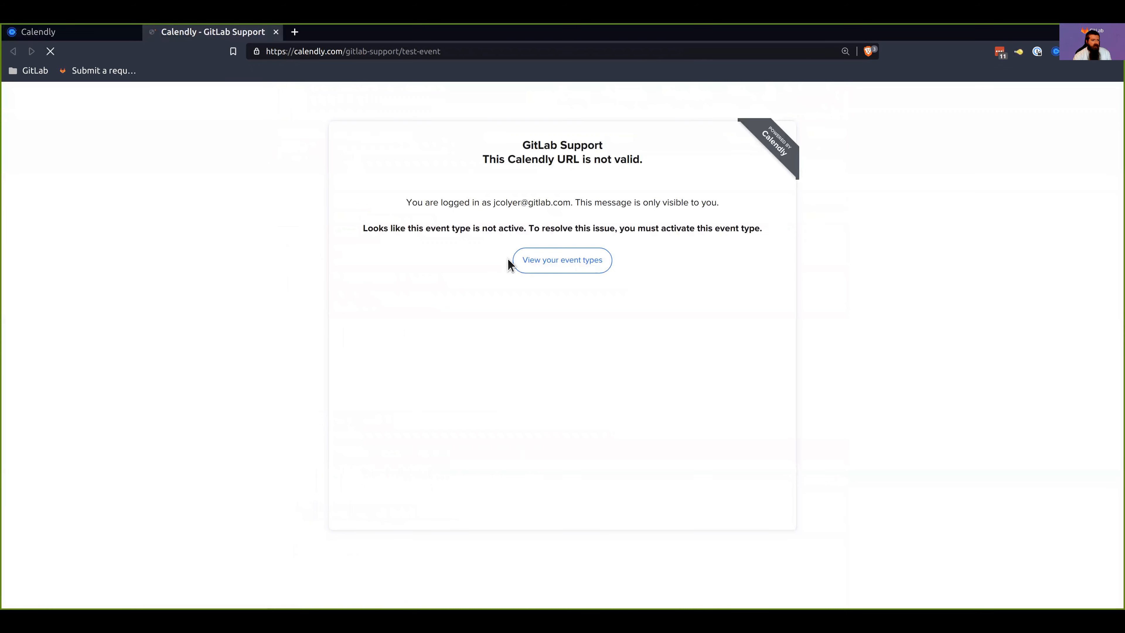
triple_click(622, 161)
click(488, 133)
click(276, 31)
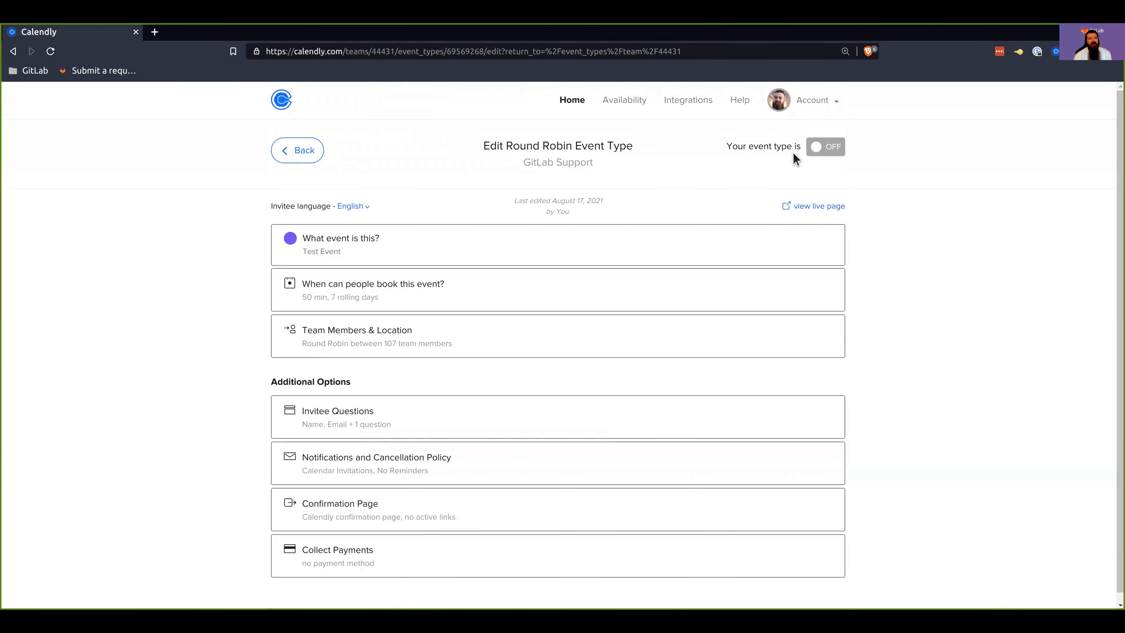
Step: Turn the event type on to preview its live booking page, close the preview, and turn the event type back off
click(827, 150)
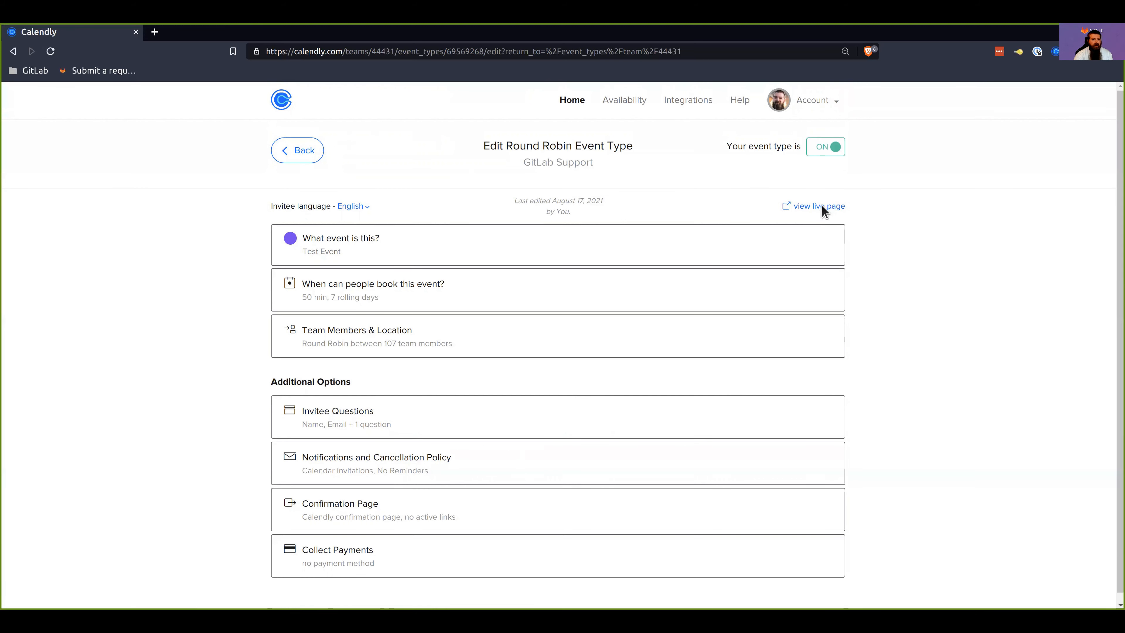
click(823, 207)
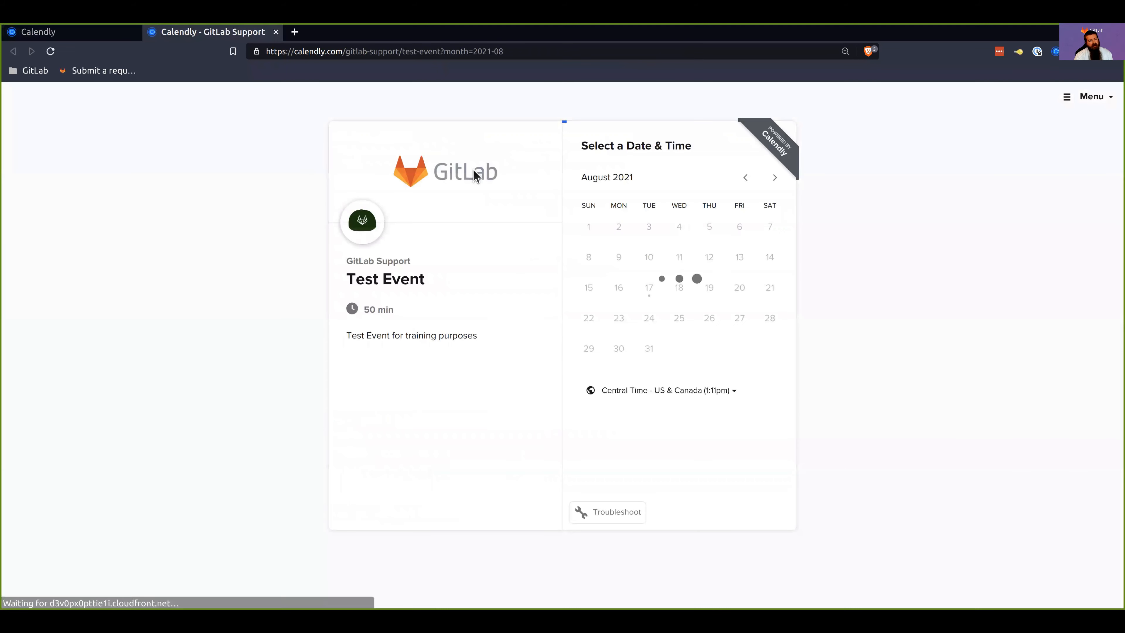
click(276, 32)
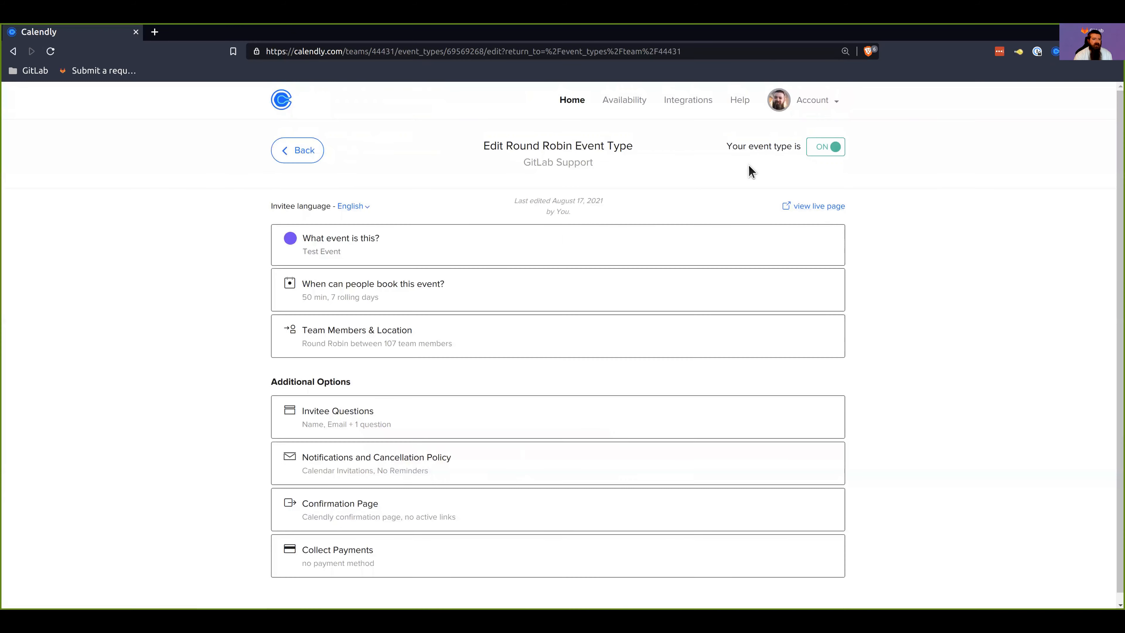
click(826, 148)
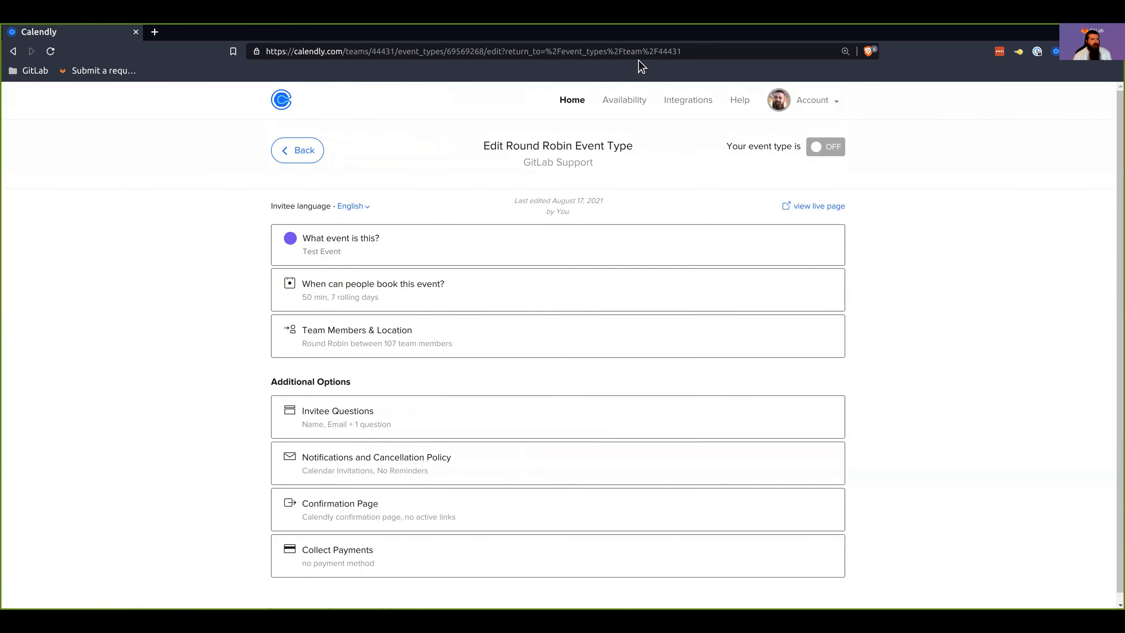